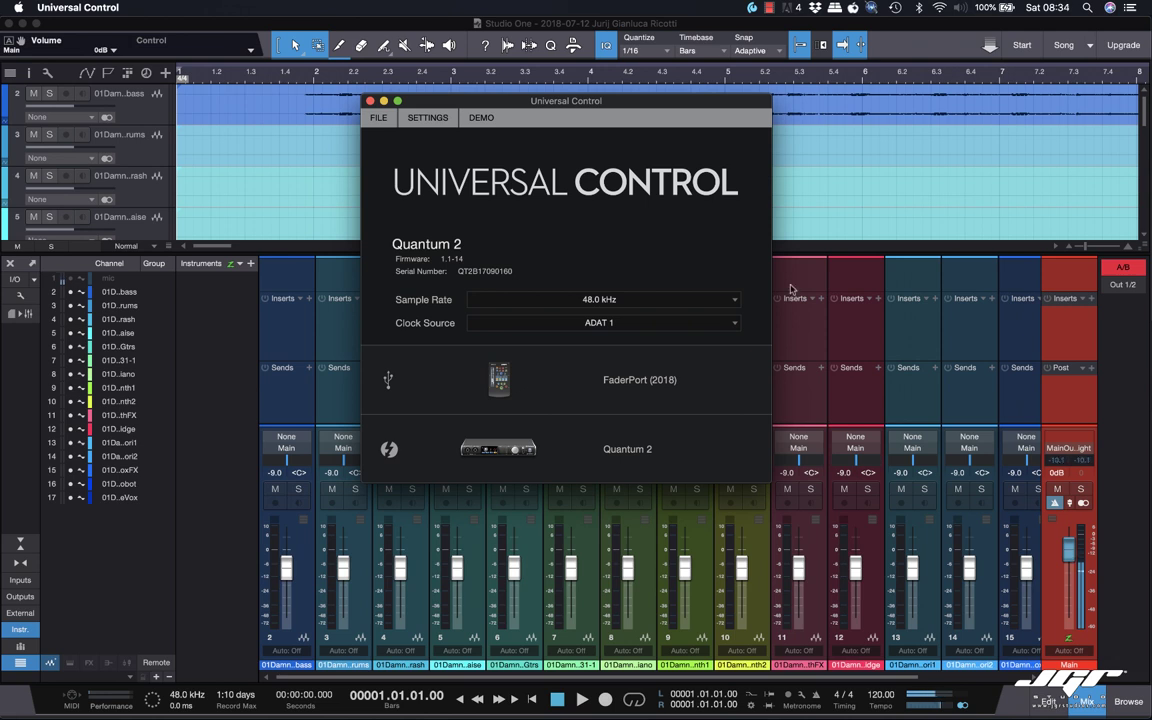
Step: Close the current song and open the external devices configuration
{"action": "left_click", "coordinate": [230, 372]}
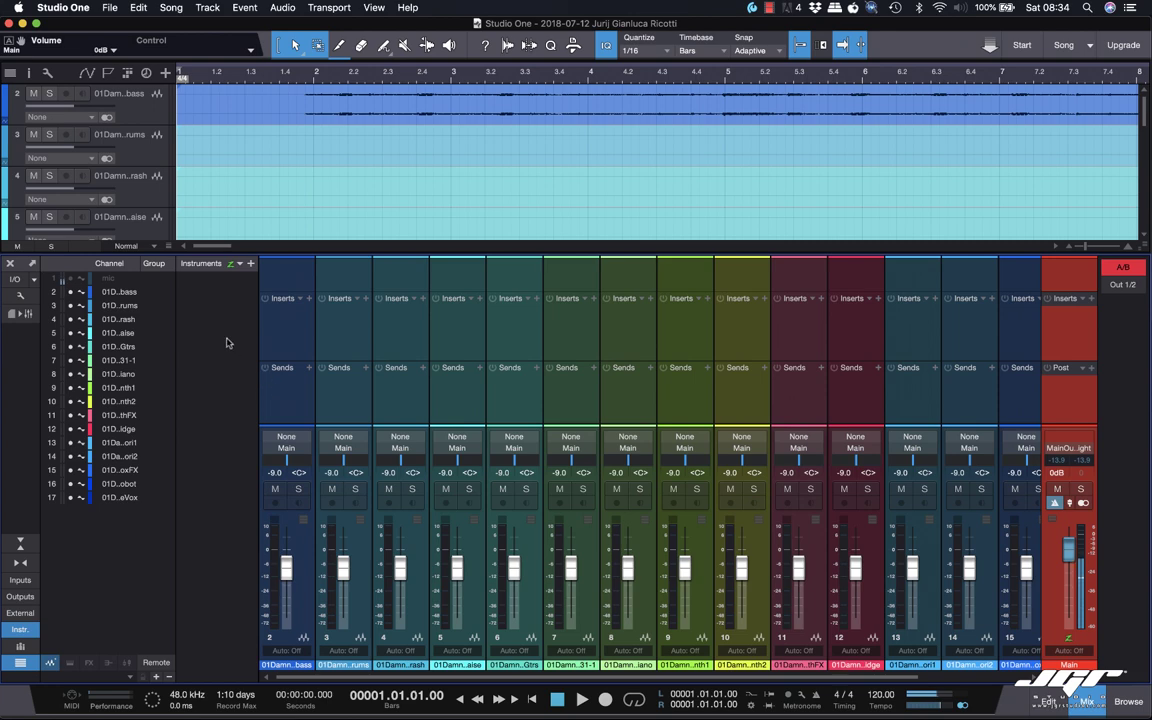
{"action": "left_click", "coordinate": [114, 7]}
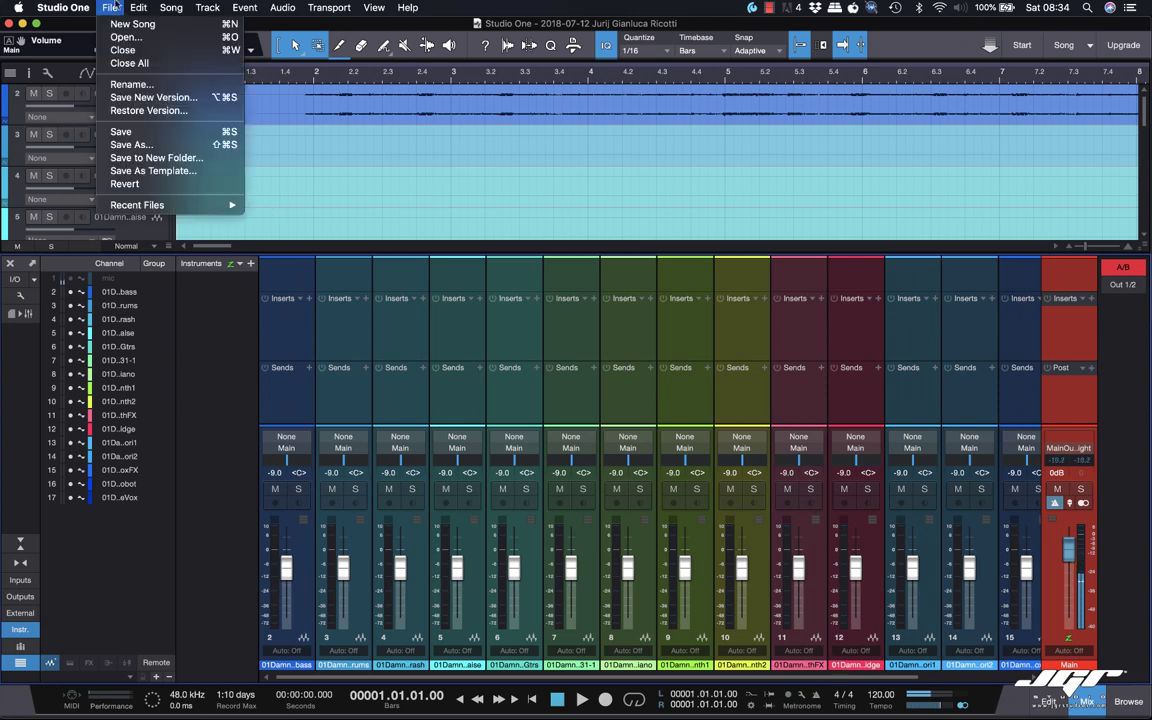
{"action": "left_click", "coordinate": [122, 49]}
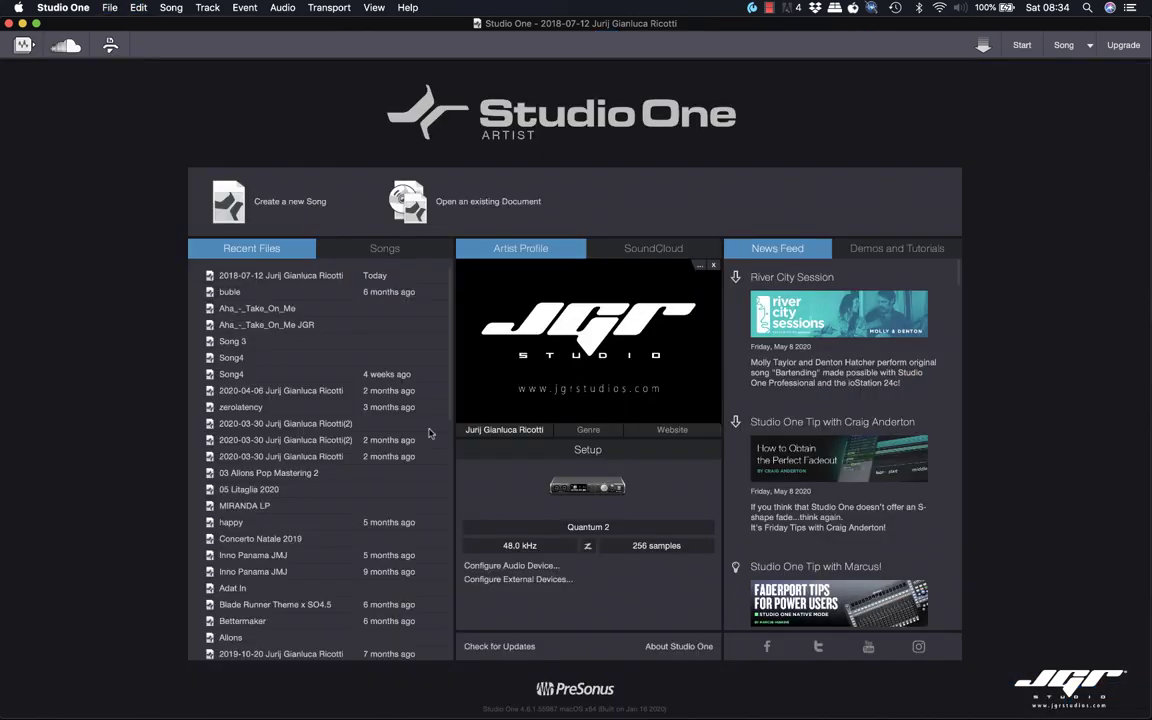
{"action": "left_click", "coordinate": [480, 579]}
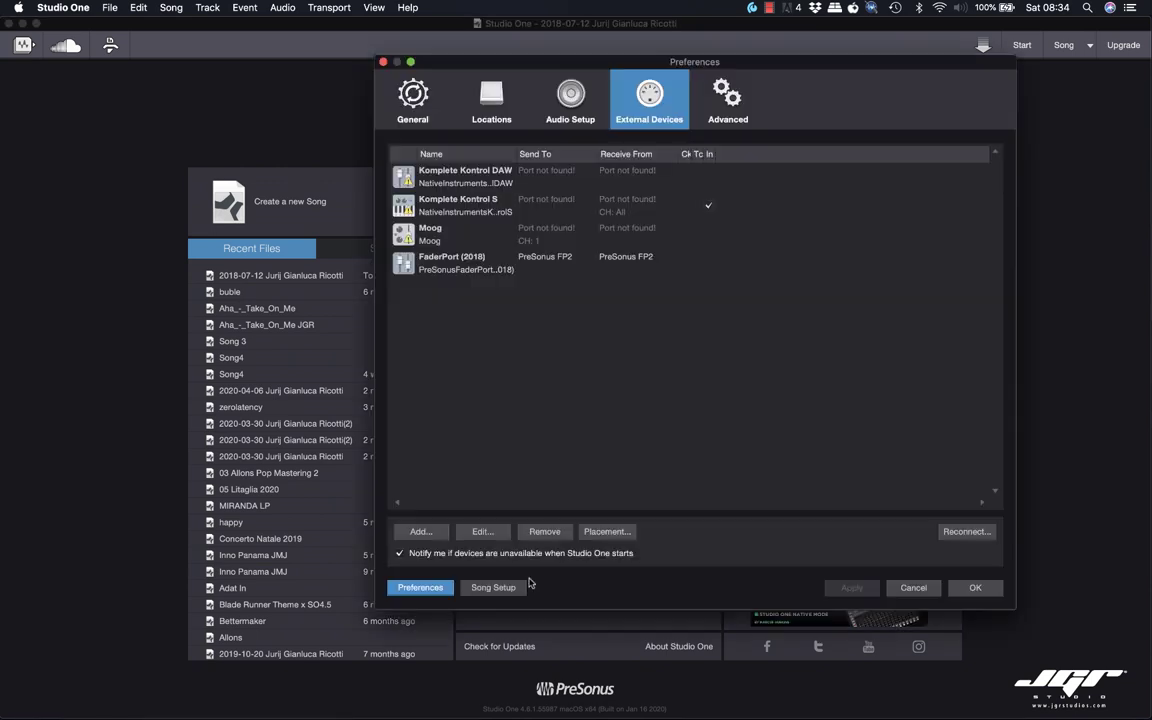
Step: Edit the FaderPort (2018) device, choose PreSonus FP2 as its Receive From port and accept the settings
{"action": "left_click", "coordinate": [476, 268]}
{"action": "double_click", "coordinate": [477, 268]}
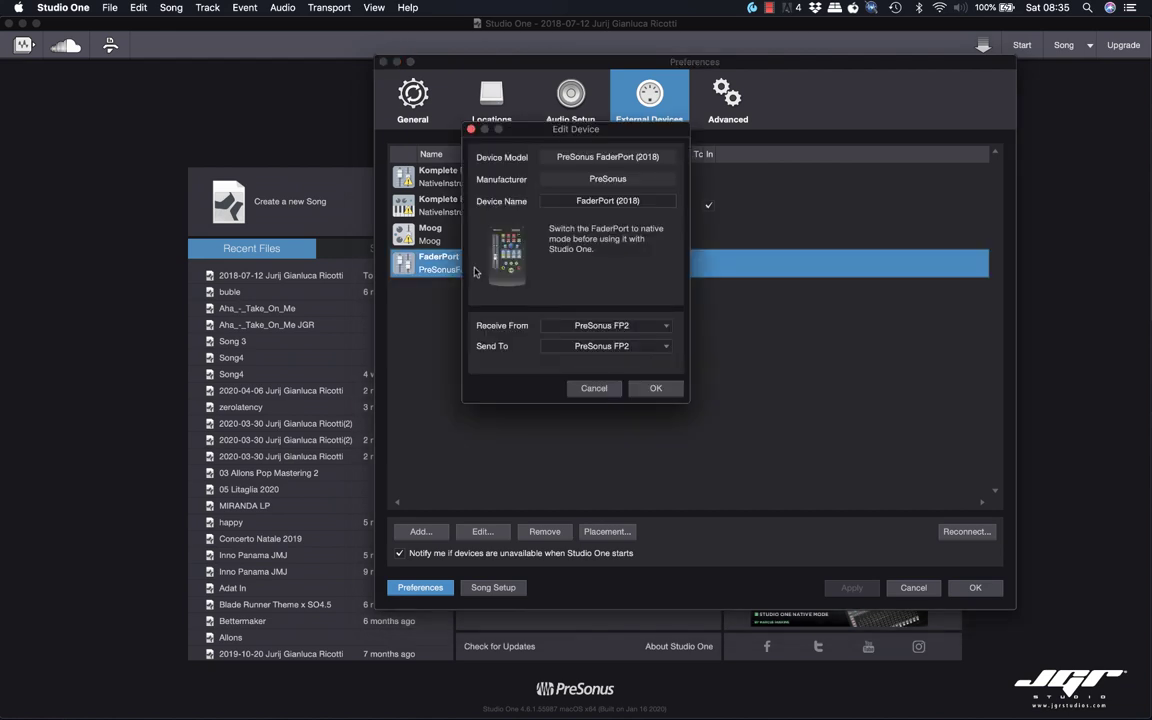
{"action": "left_click", "coordinate": [590, 326]}
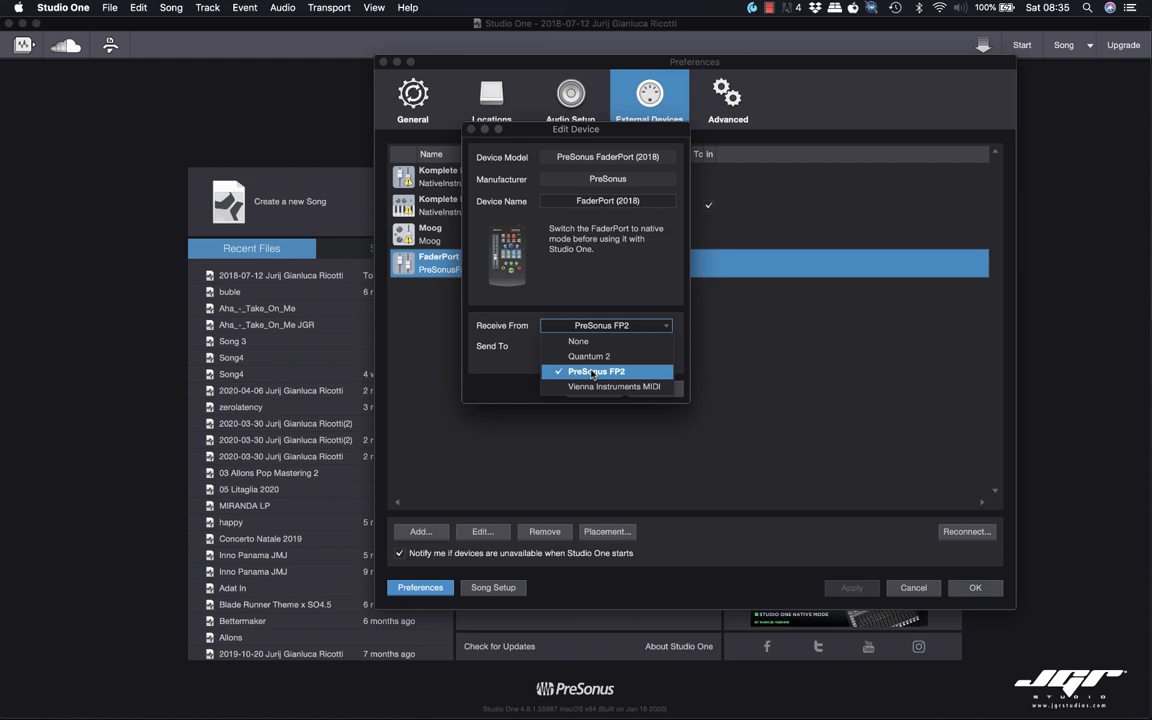
{"action": "left_click", "coordinate": [594, 373]}
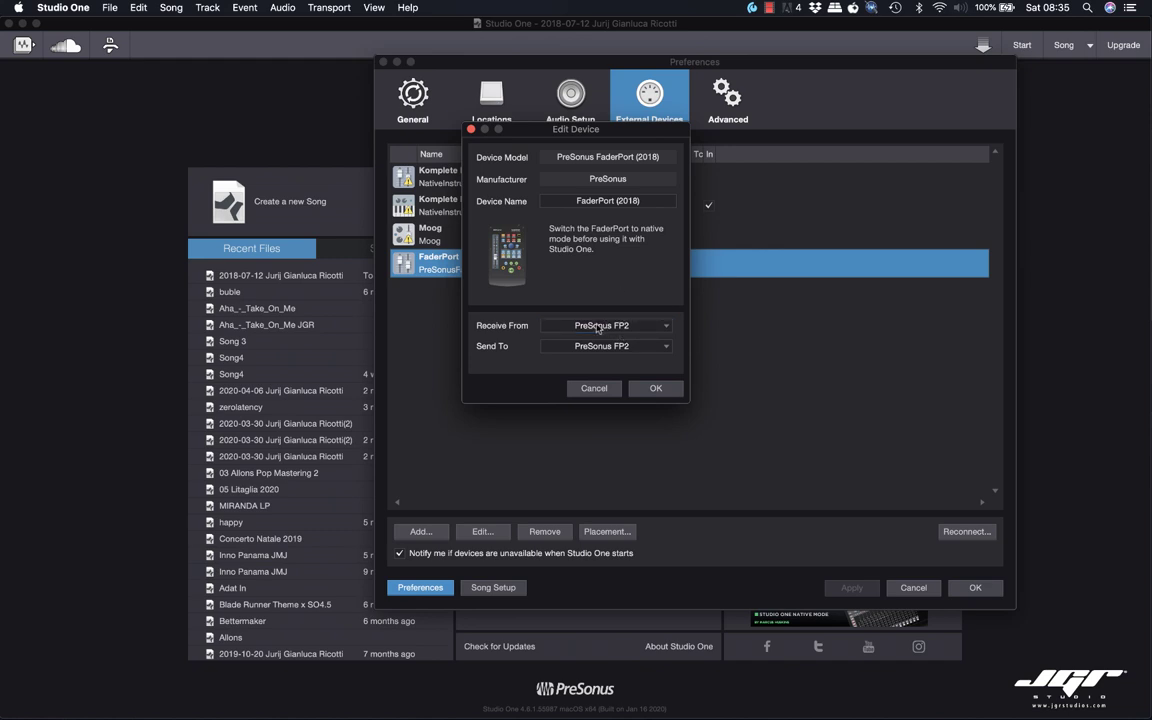
{"action": "left_click", "coordinate": [655, 388]}
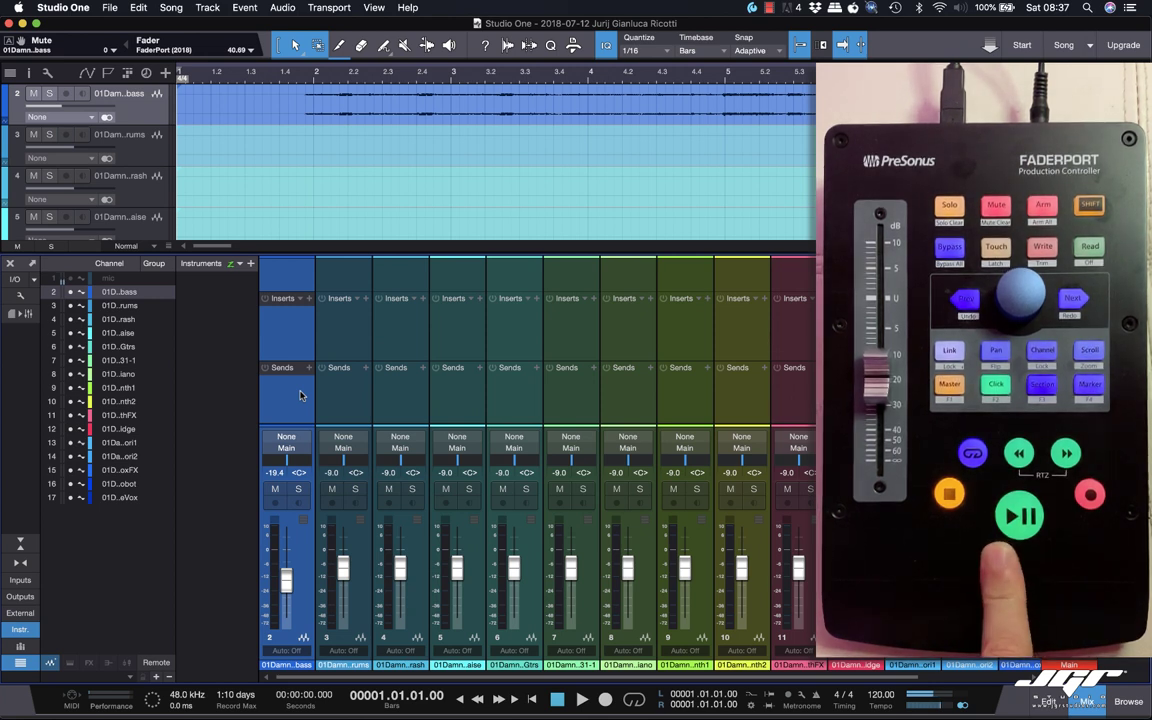
Step: Play the song from the beginning and stop the playback
{"action": "key", "text": "space"}
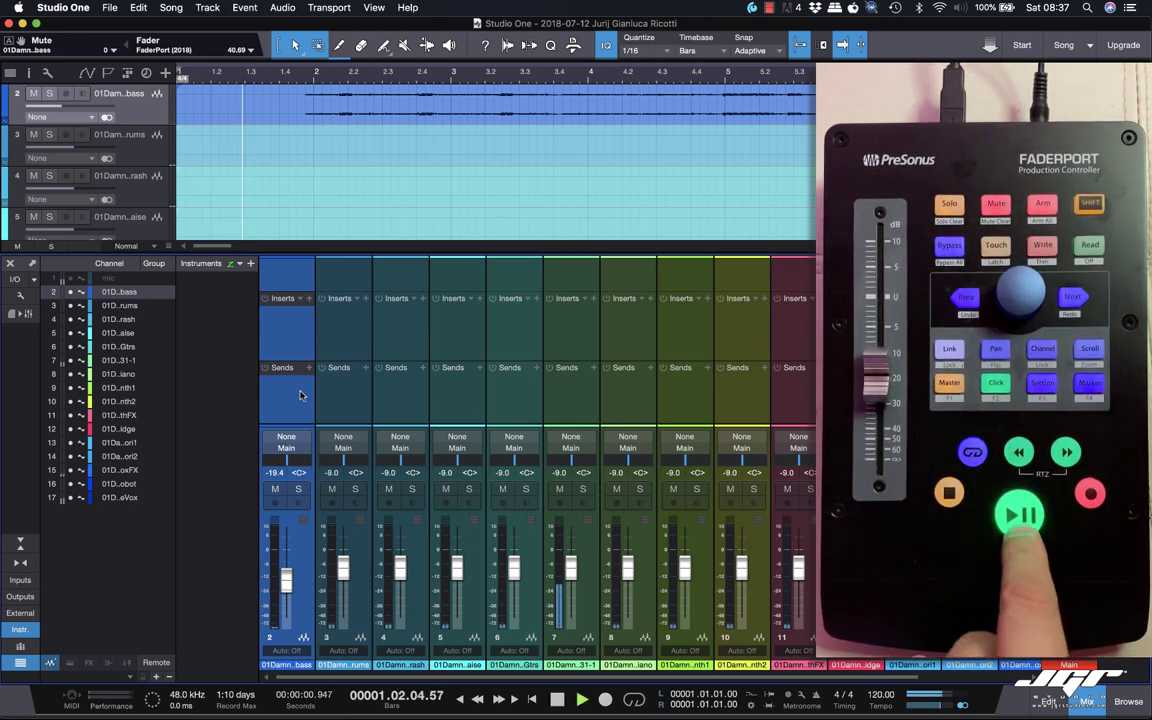
{"action": "key", "text": "space"}
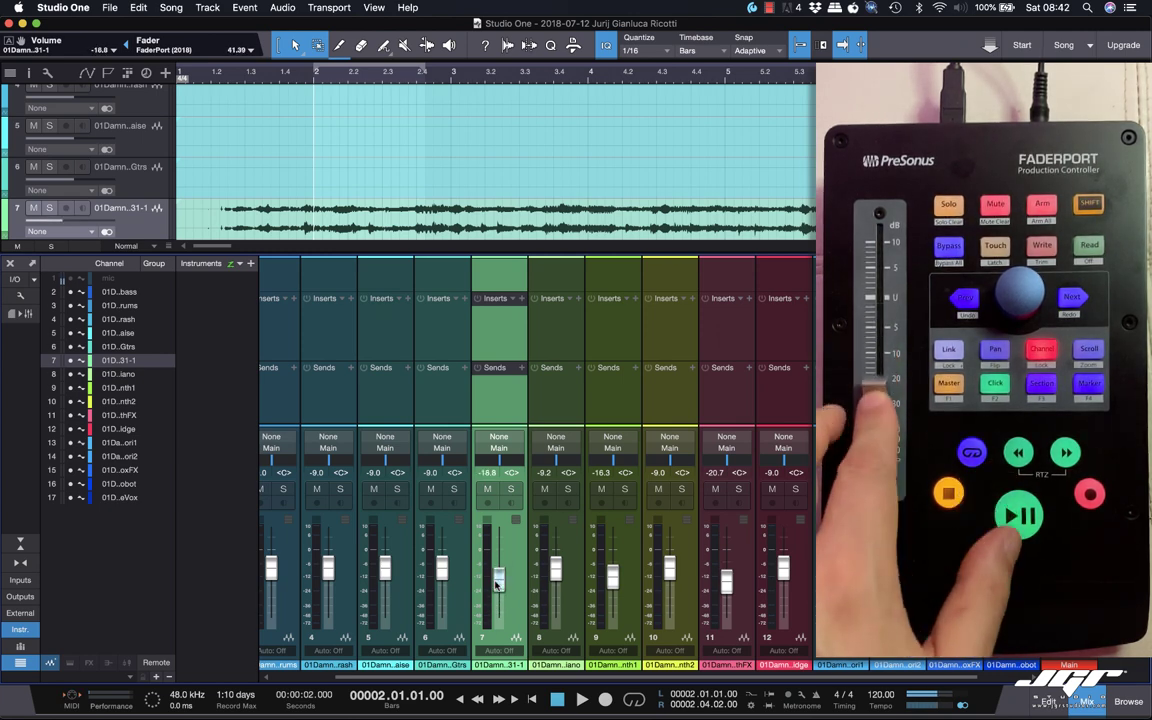
Step: Select mixer channels 8, 9, 10 and 11 one after another
{"action": "left_click", "coordinate": [564, 397]}
{"action": "left_click", "coordinate": [619, 413]}
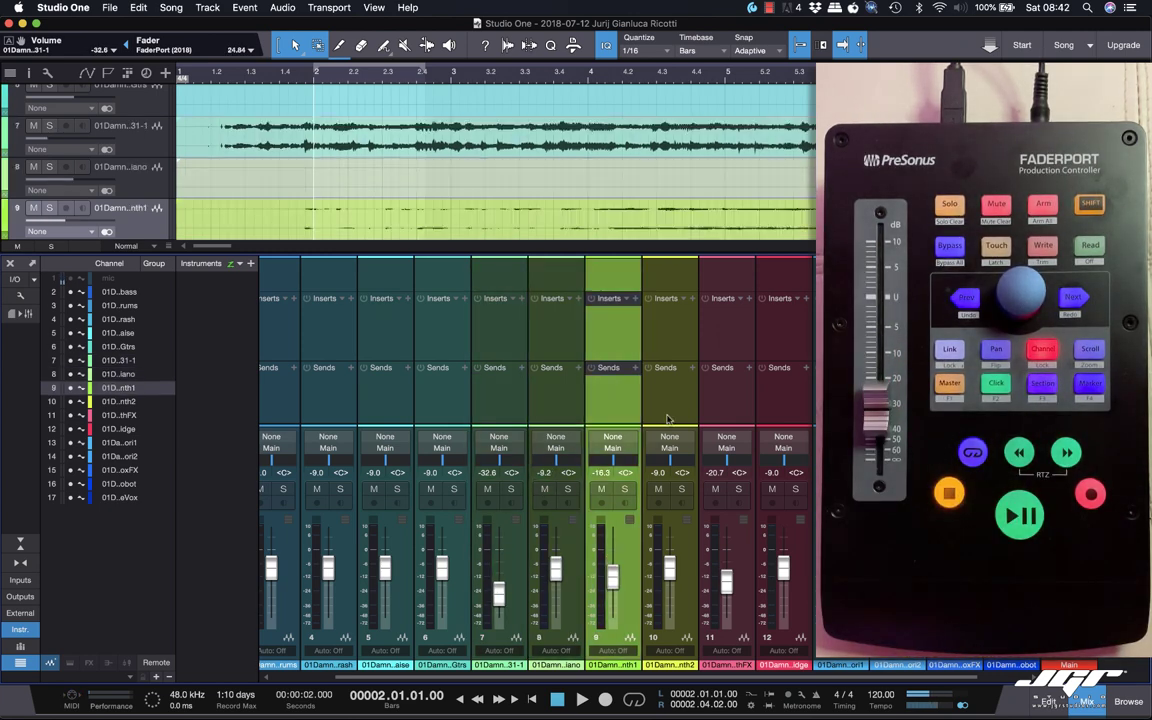
{"action": "left_click", "coordinate": [668, 403]}
{"action": "left_click", "coordinate": [706, 397]}
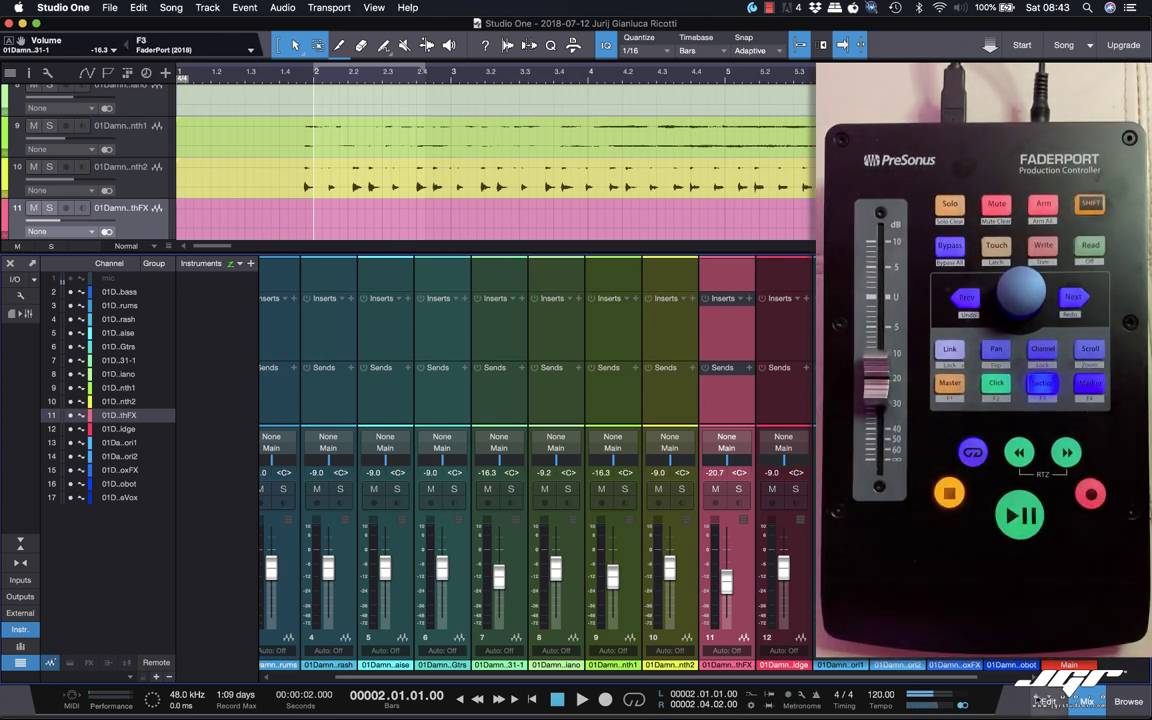
Step: Hide the mixer so the arrangement fills the window and place the playback cursor at about bar 7
{"action": "left_click", "coordinate": [1087, 703]}
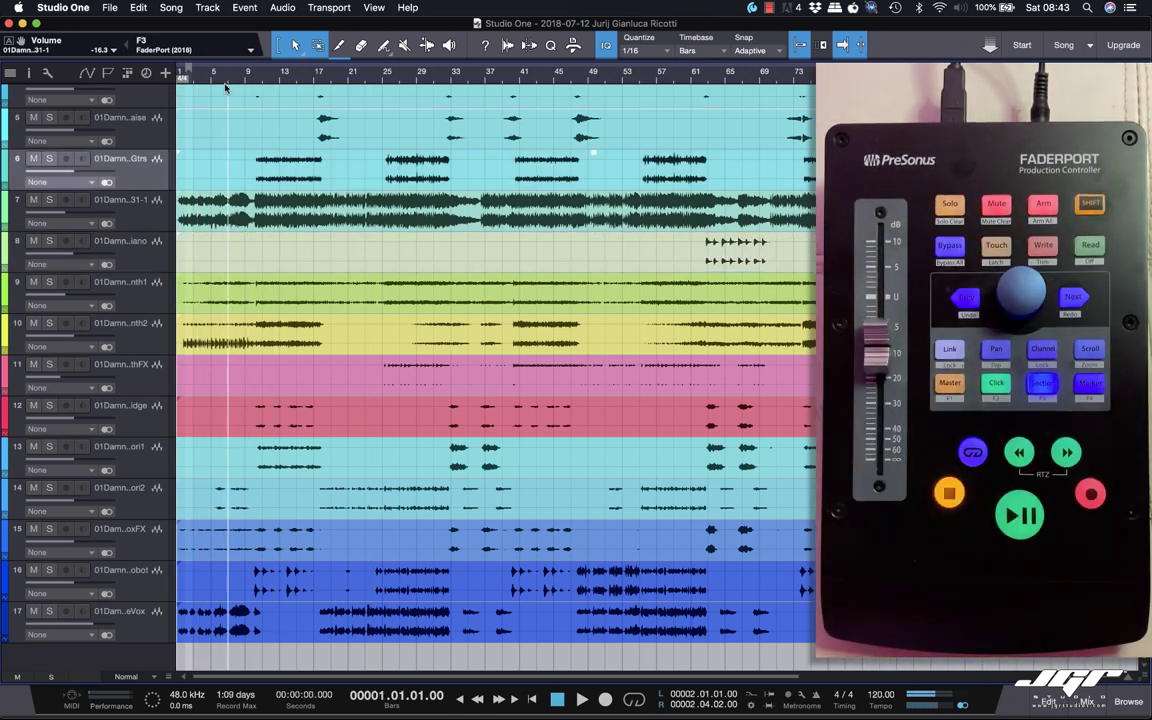
{"action": "left_click", "coordinate": [229, 77]}
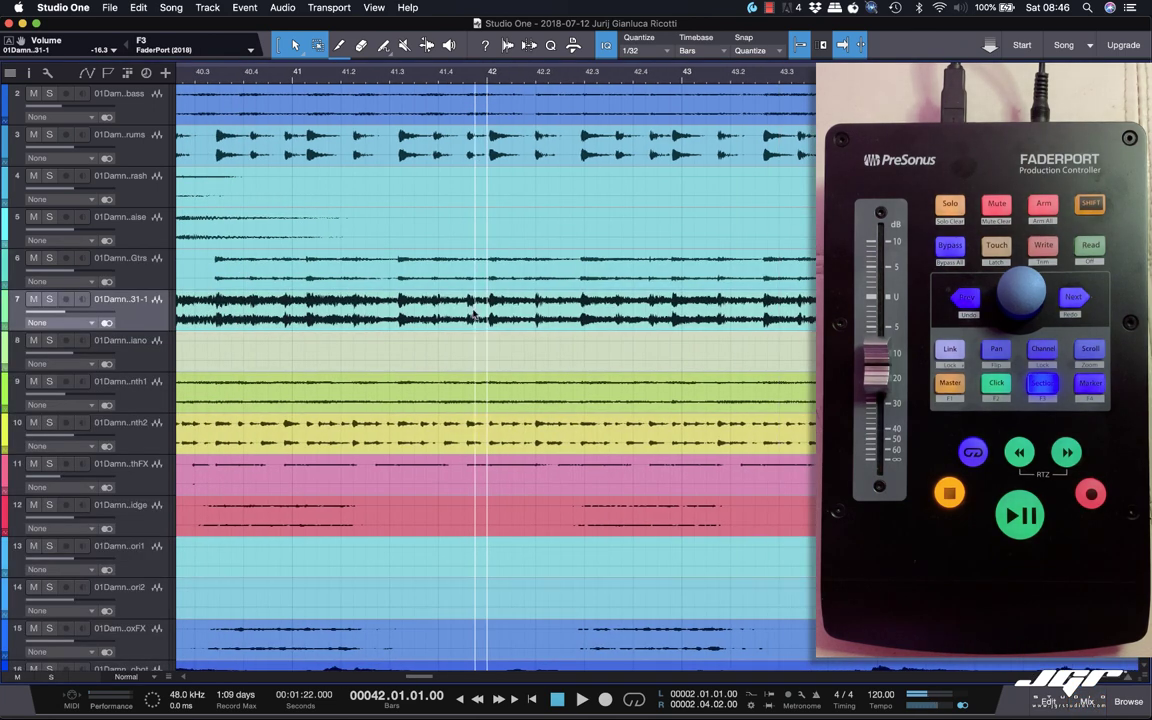
Step: Switch to the Paint tool and return to the Arrow tool
{"action": "left_click", "coordinate": [340, 46]}
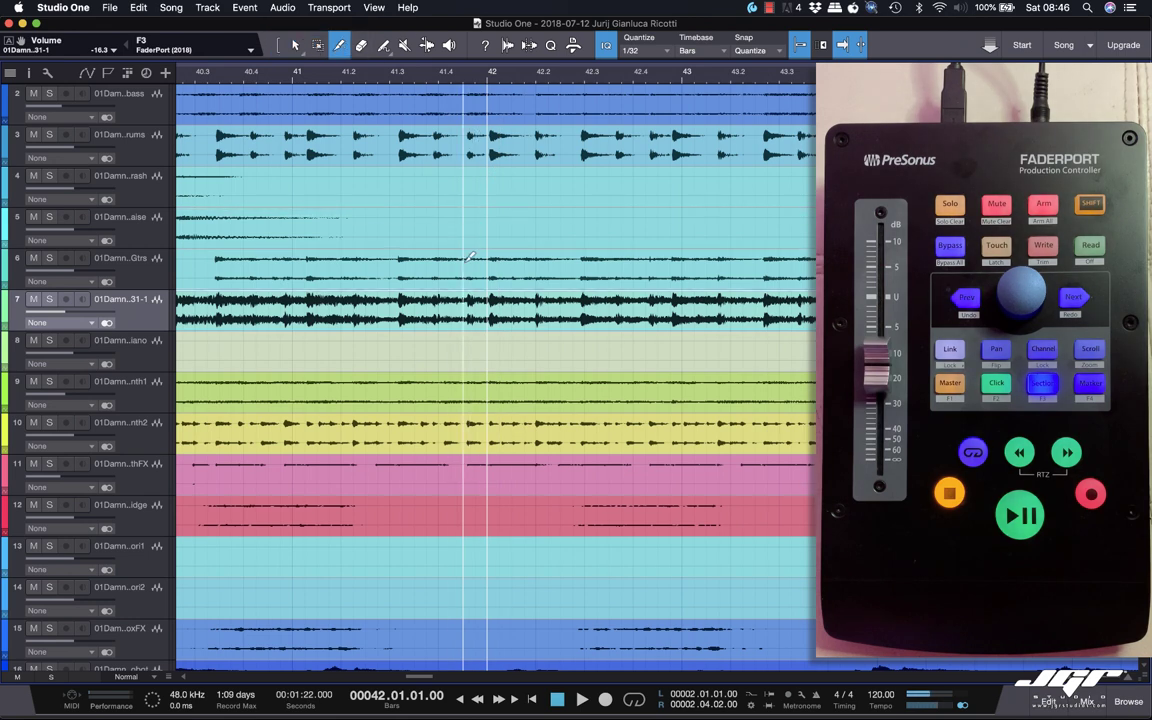
{"action": "left_click", "coordinate": [295, 45]}
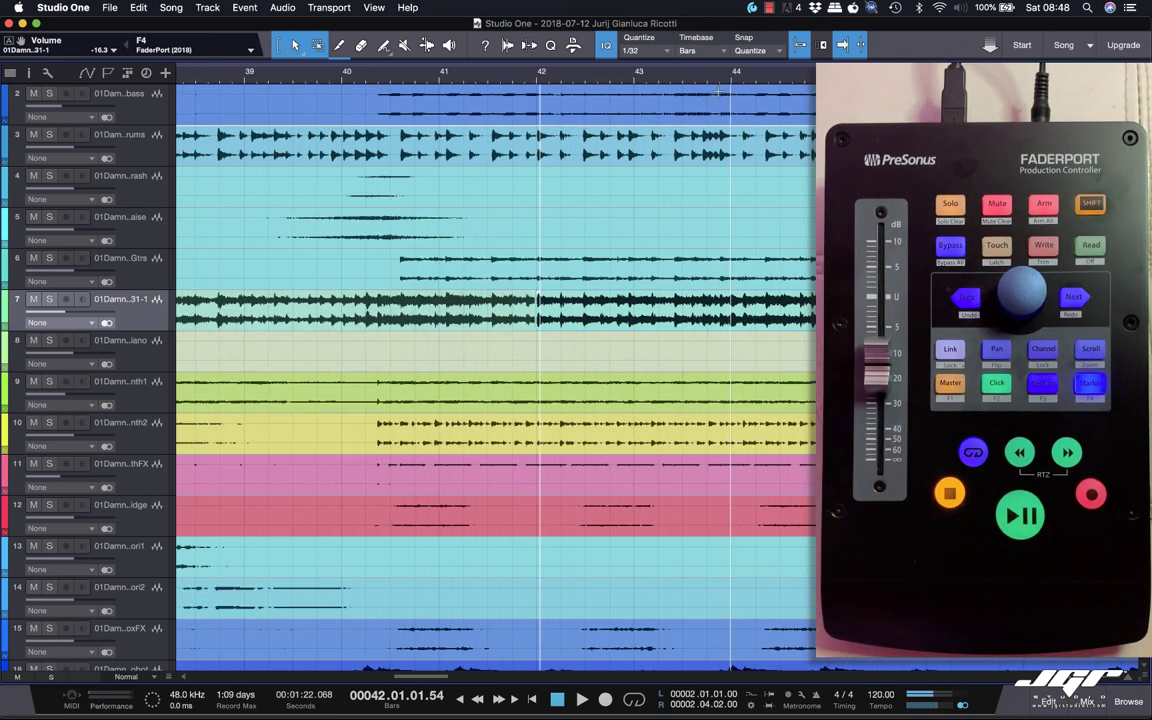
Step: Show the marker track and add a marker at about bar 27
{"action": "left_click", "coordinate": [106, 73]}
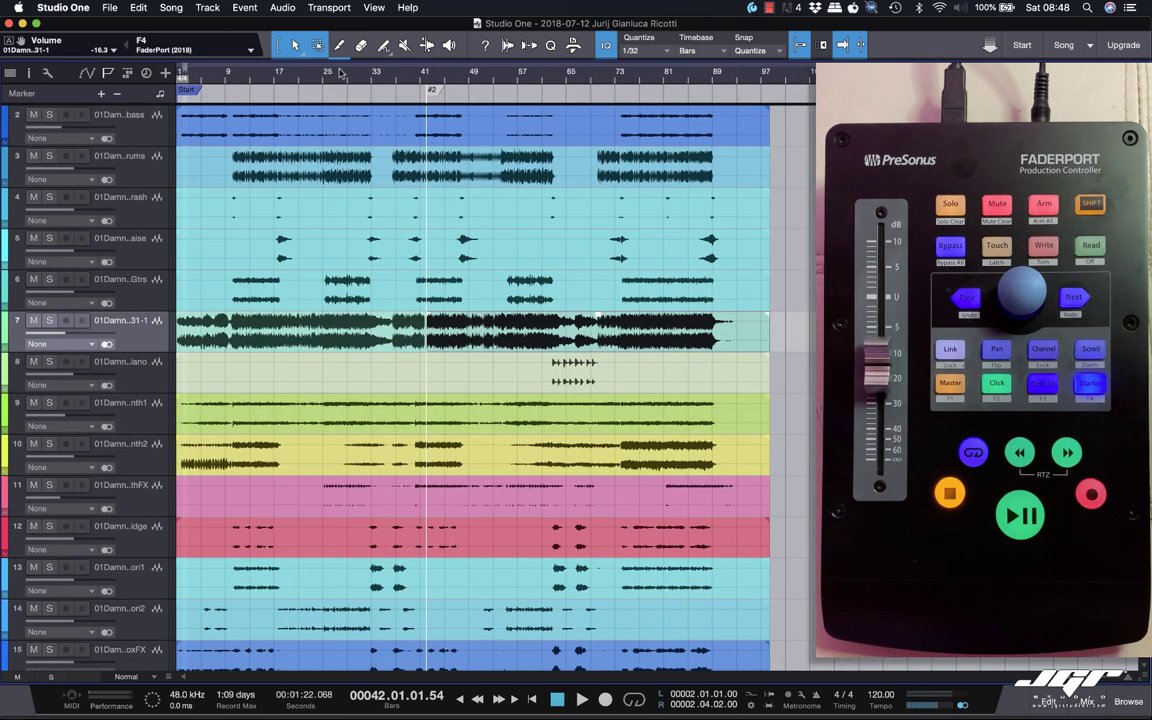
{"action": "left_click", "coordinate": [339, 74]}
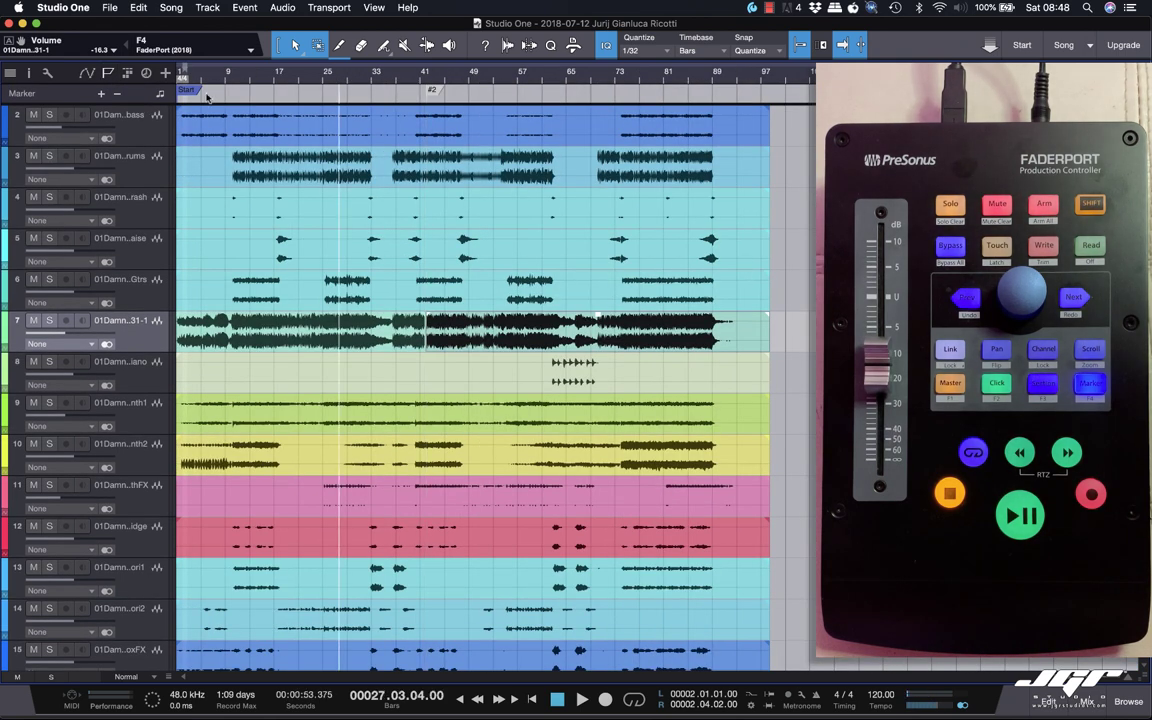
{"action": "left_click", "coordinate": [100, 94]}
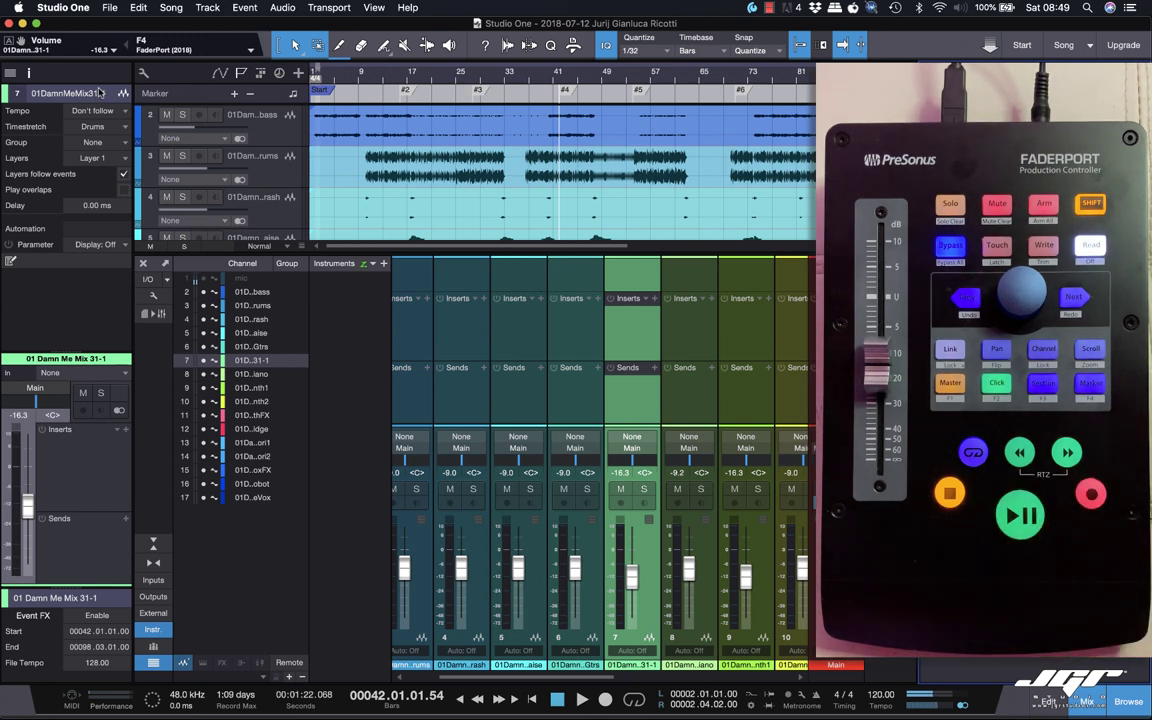
Step: Open the FaderPort from the mixer's external devices and browse the commands that can be assigned to its F1 button
{"action": "left_click", "coordinate": [157, 614]}
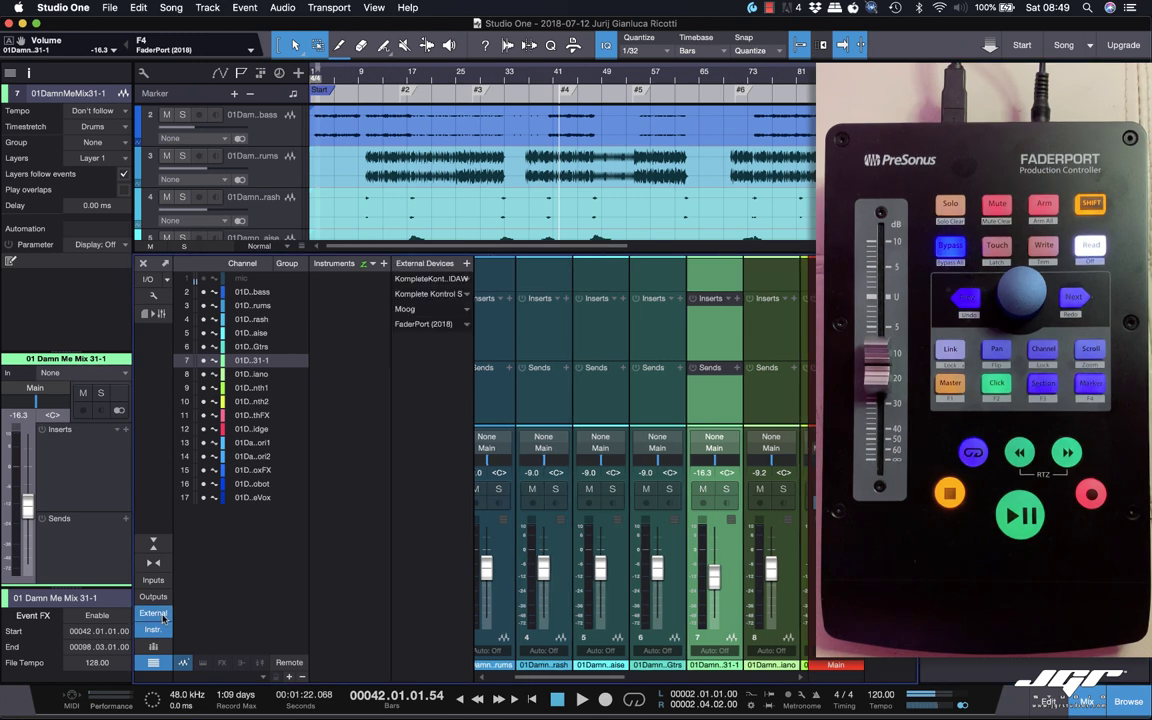
{"action": "double_click", "coordinate": [411, 325]}
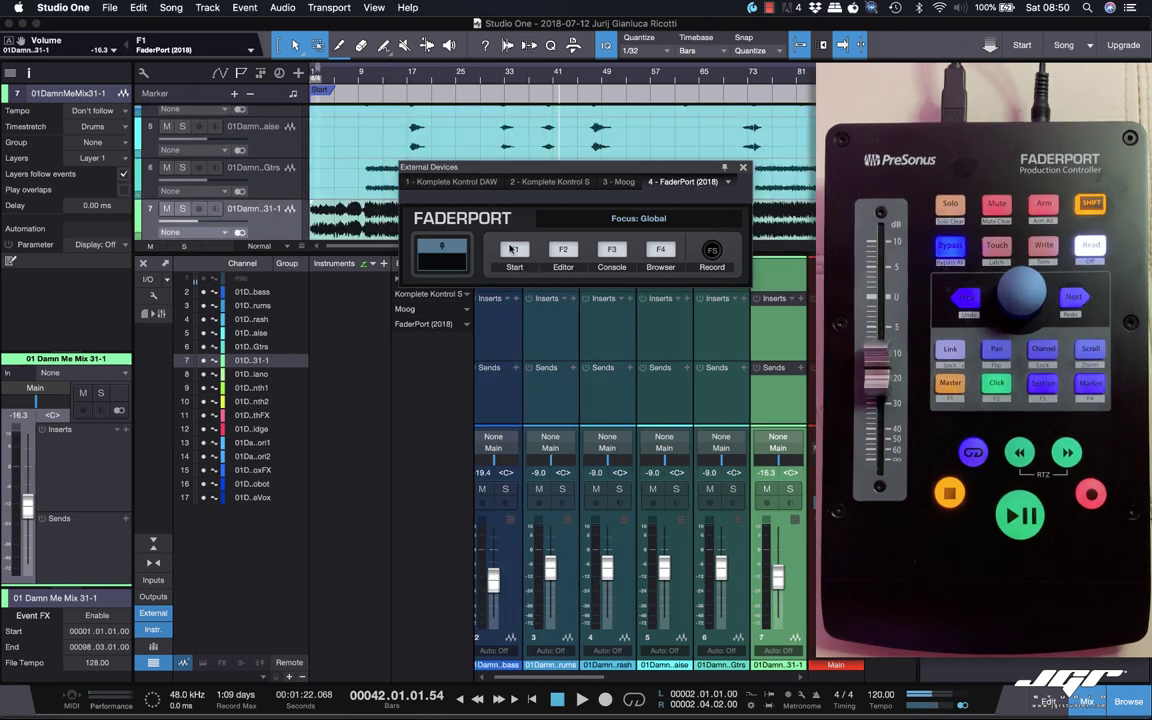
{"action": "left_click", "coordinate": [511, 249]}
{"action": "left_click", "coordinate": [560, 242]}
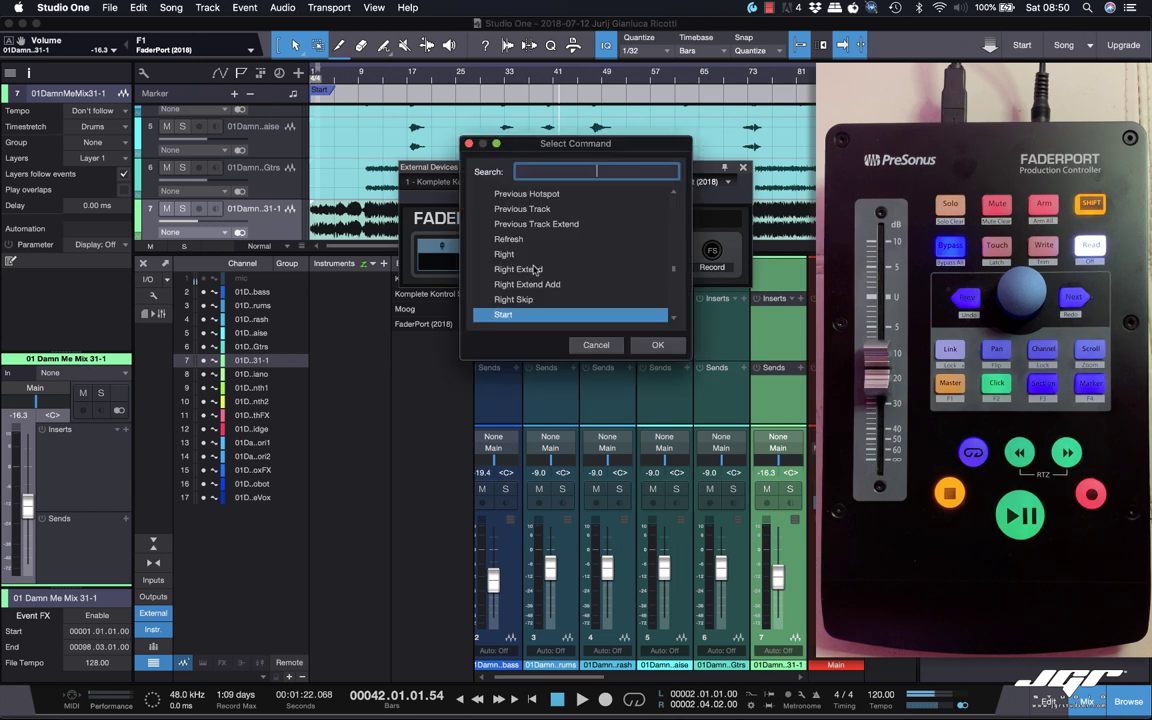
{"action": "scroll", "coordinate": [558, 247], "scroll_direction": "down", "scroll_amount": 15}
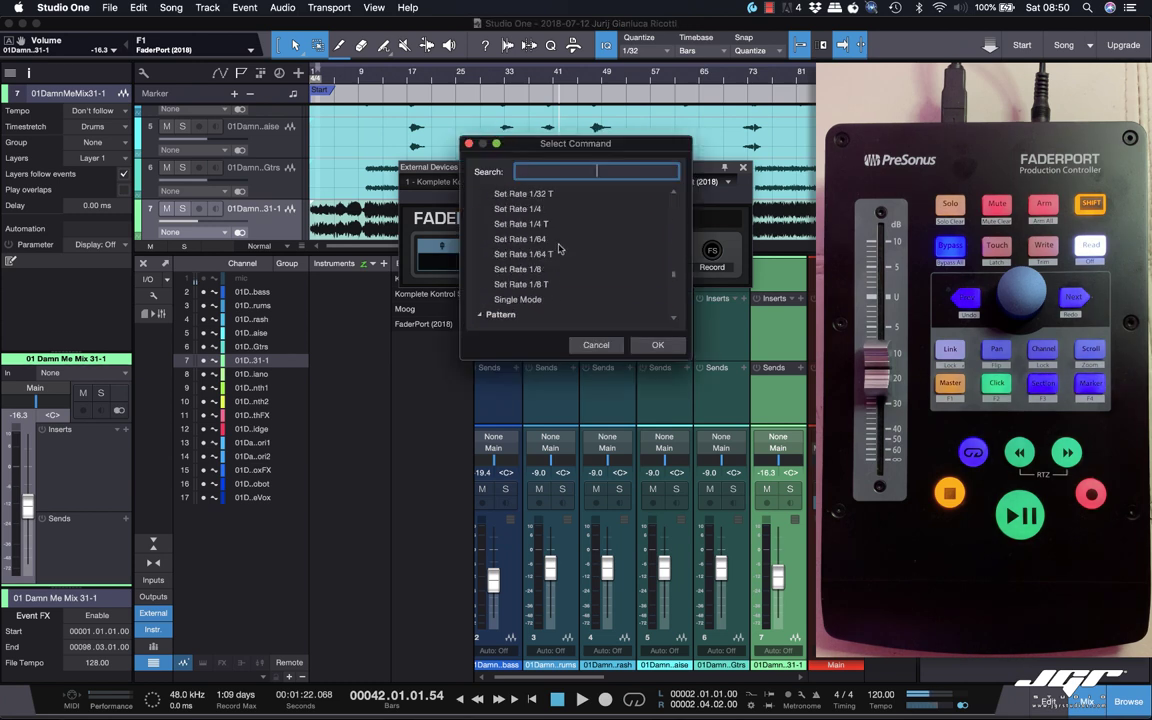
{"action": "scroll", "coordinate": [558, 248], "scroll_direction": "up", "scroll_amount": 15}
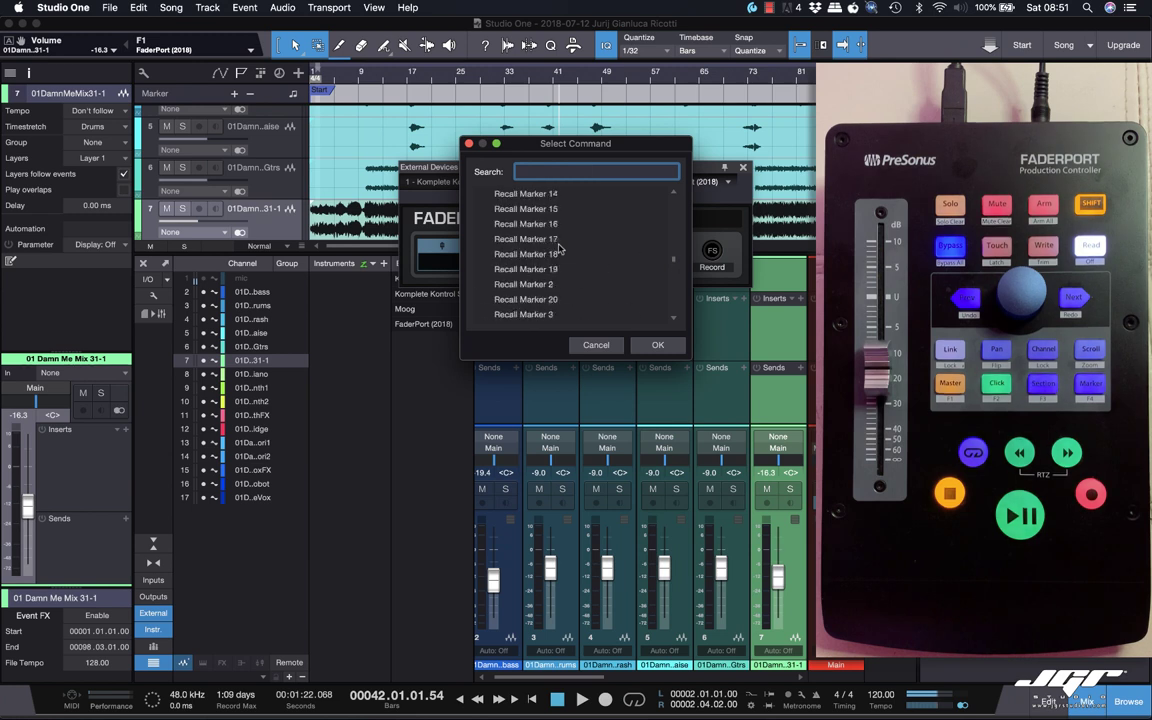
{"action": "scroll", "coordinate": [560, 249], "scroll_direction": "up", "scroll_amount": 10}
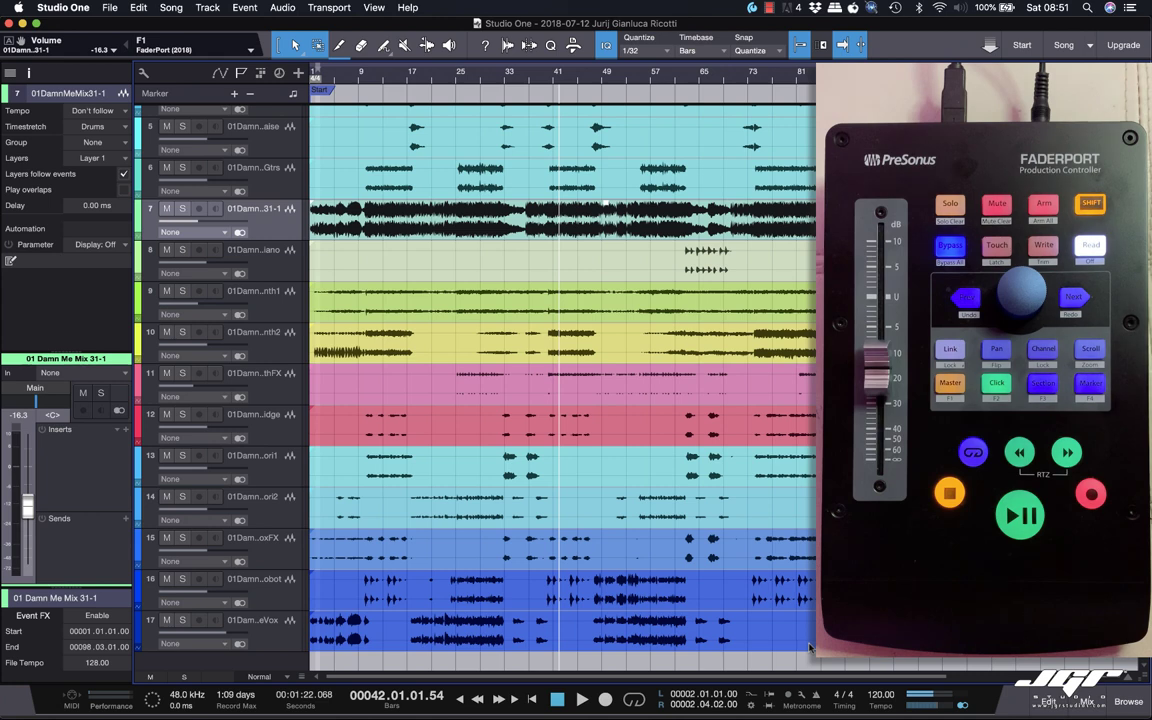
Step: Show the mixer and stop the playback that is writing the vocal track's volume automation
{"action": "key", "text": "F3"}
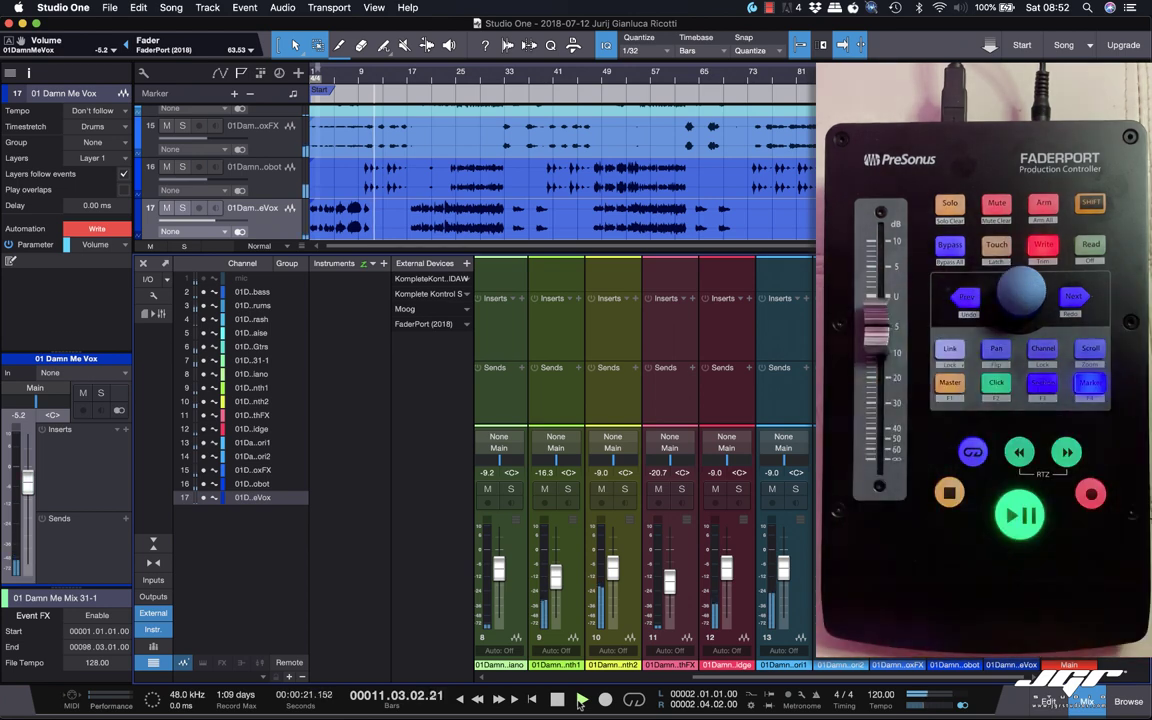
{"action": "left_click", "coordinate": [581, 700]}
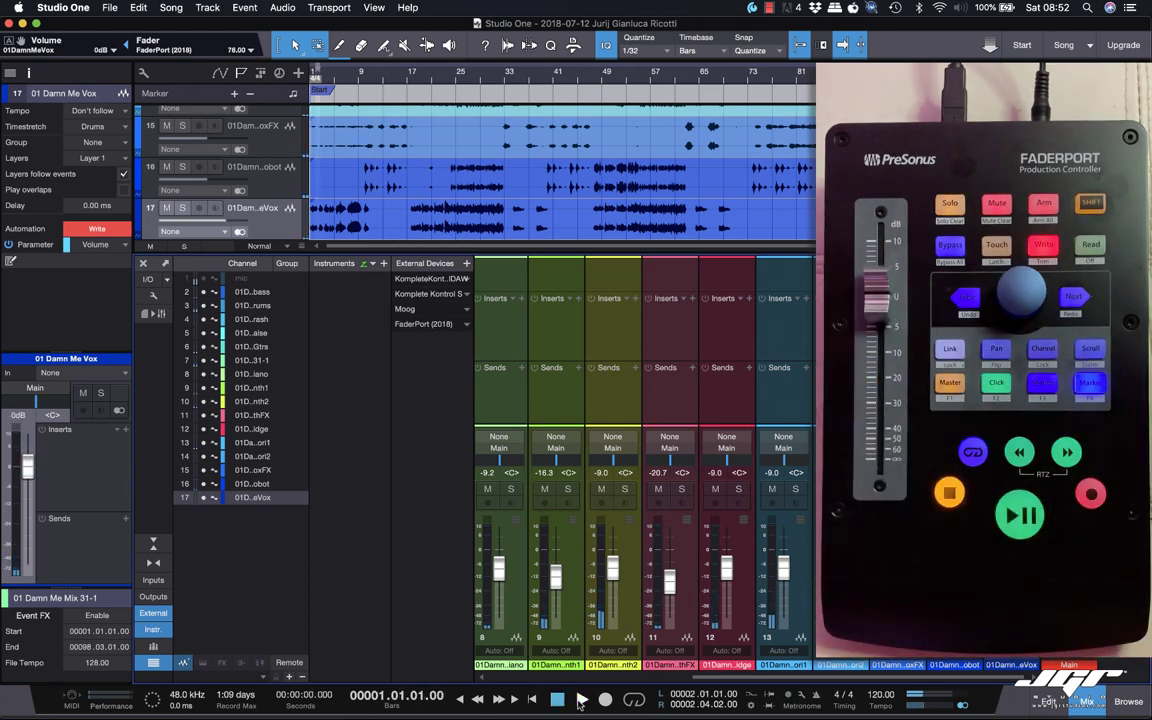
Step: Show the track automation and enlarge the vocal track's volume envelope, with the mixer hidden and the track height set to Large
{"action": "key", "text": "a"}
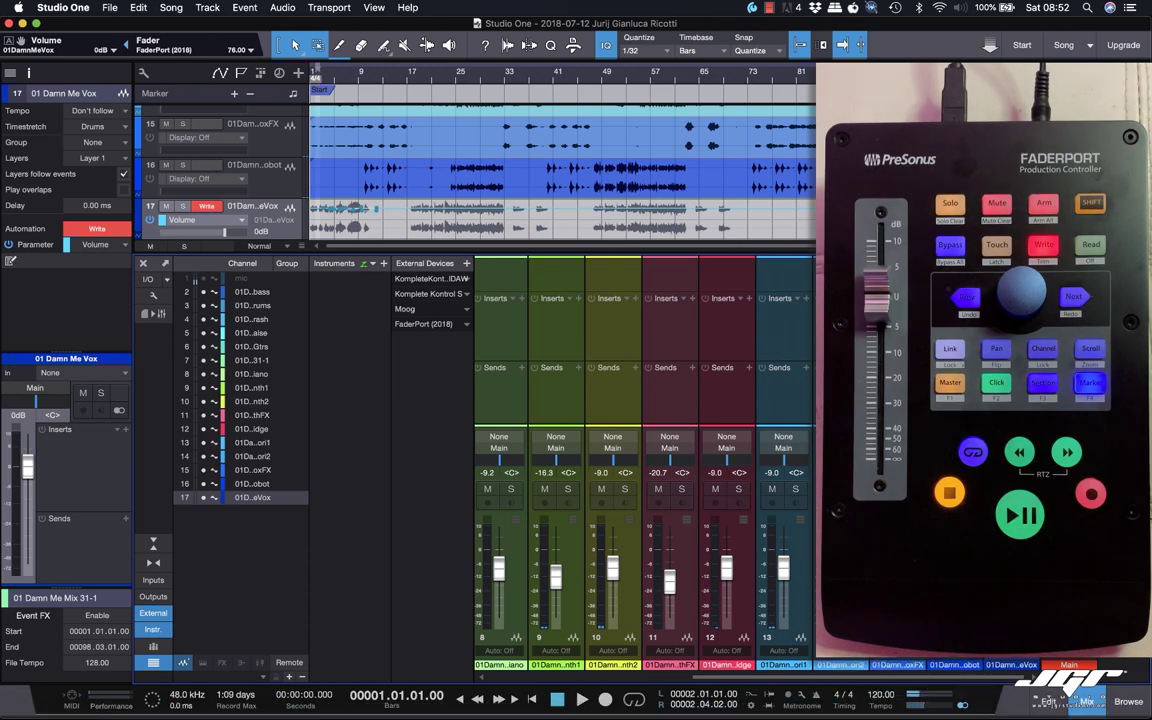
{"action": "left_click", "coordinate": [1090, 701]}
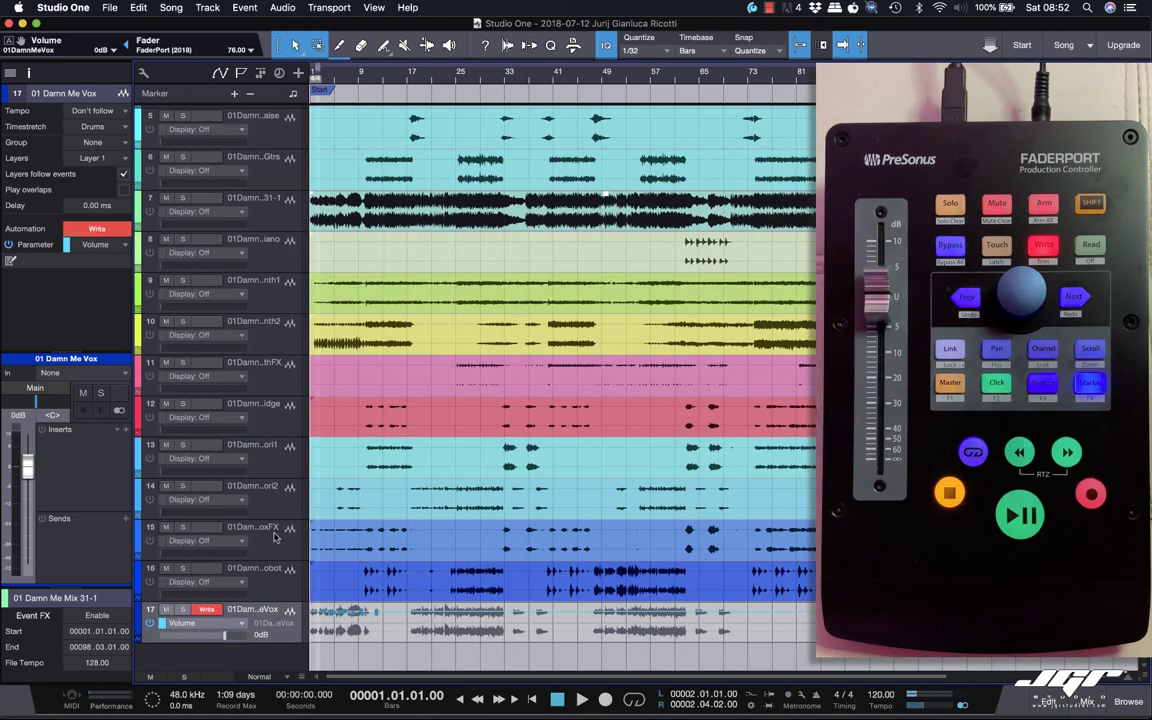
{"action": "key", "text": "shift+e"}
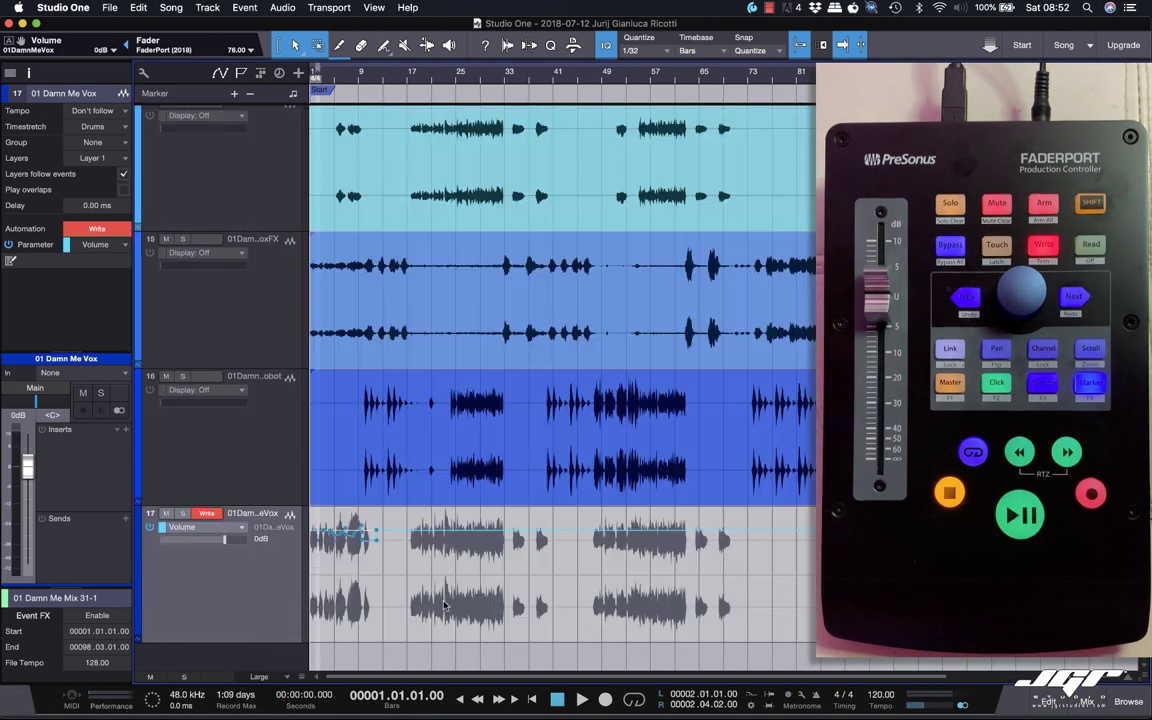
{"action": "key", "text": "e"}
{"action": "key", "text": "e"}
{"action": "key", "text": "e"}
{"action": "key", "text": "e"}
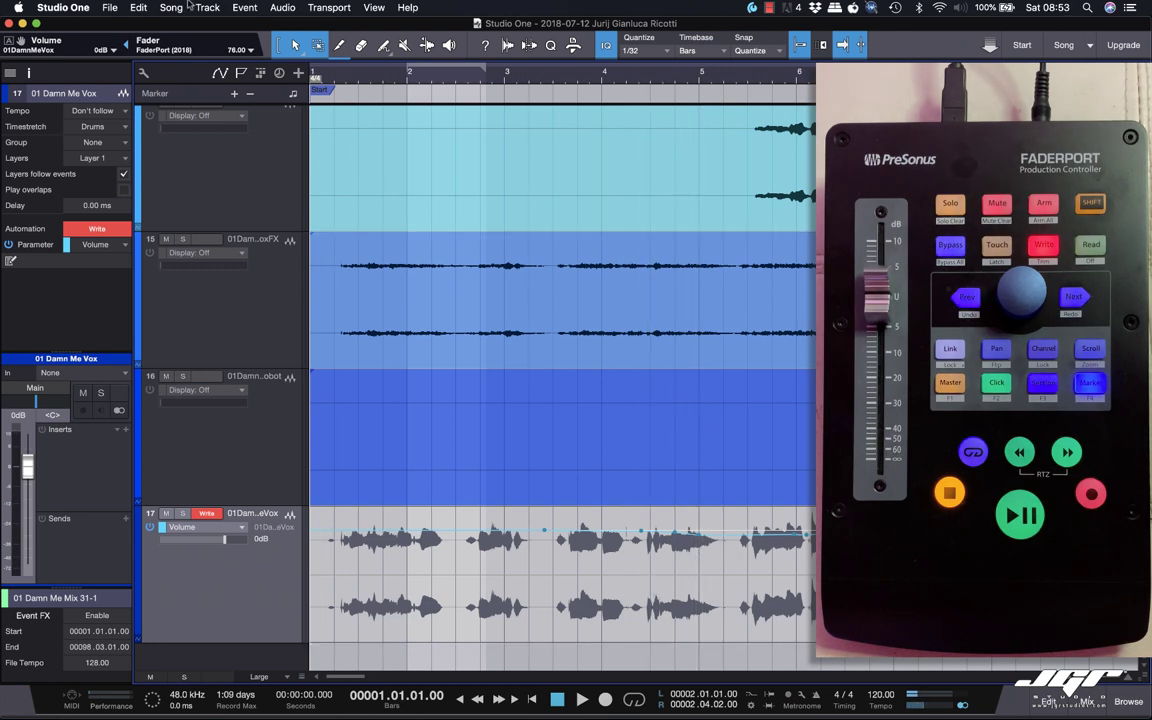
Step: Set the automation reduction level to 0% in the advanced preferences
{"action": "left_click", "coordinate": [64, 8]}
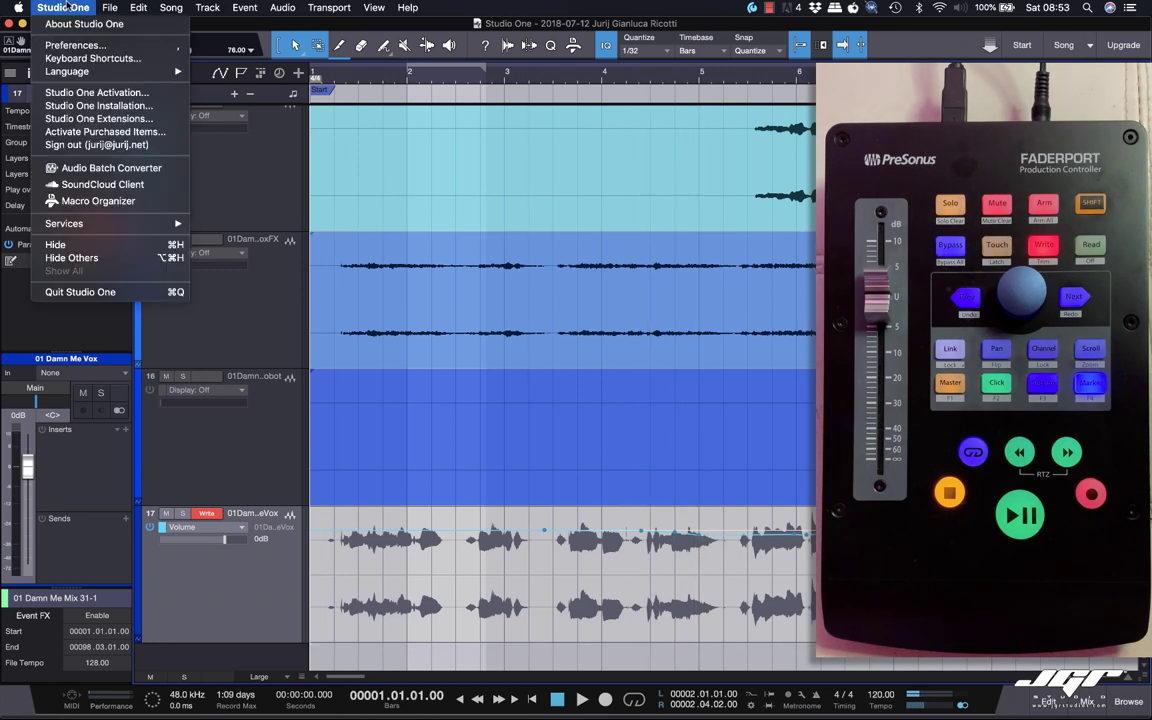
{"action": "left_click", "coordinate": [80, 45]}
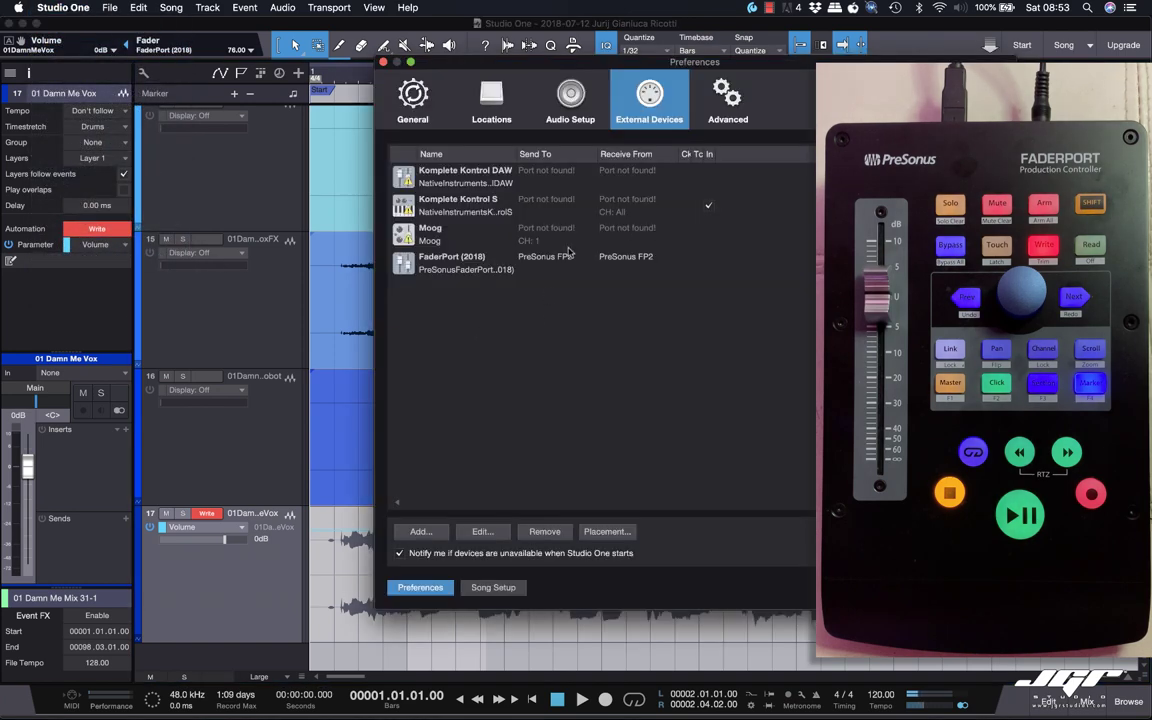
{"action": "left_click", "coordinate": [414, 105]}
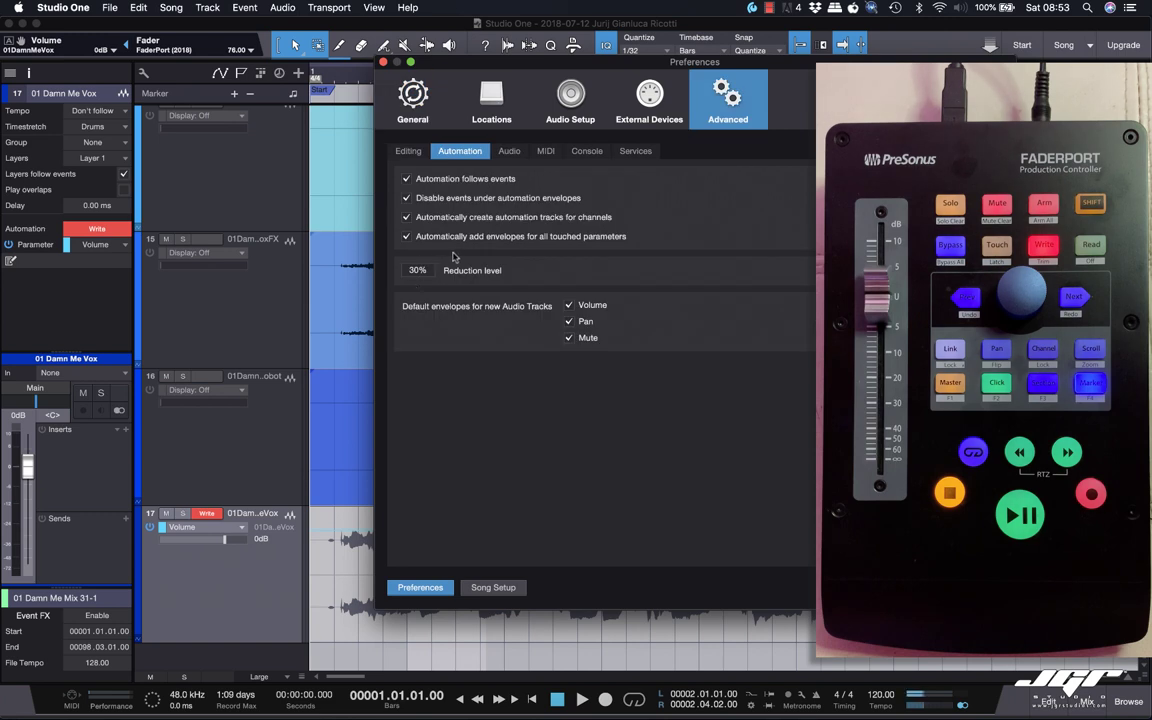
{"action": "left_click_drag", "start_coordinate": [431, 273], "coordinate": [456, 558]}
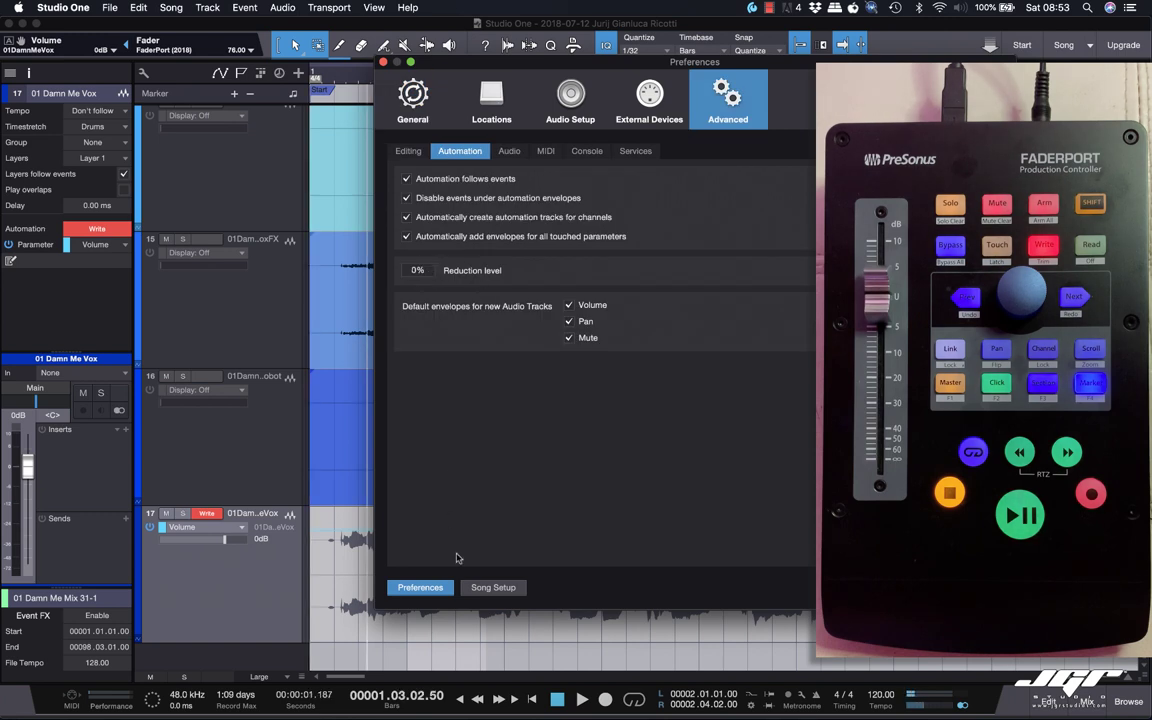
Step: Confirm the preferences and review the vocal track's volume envelope across bars 2 to 9, playing it back in Read mode
{"action": "key", "text": "Return"}
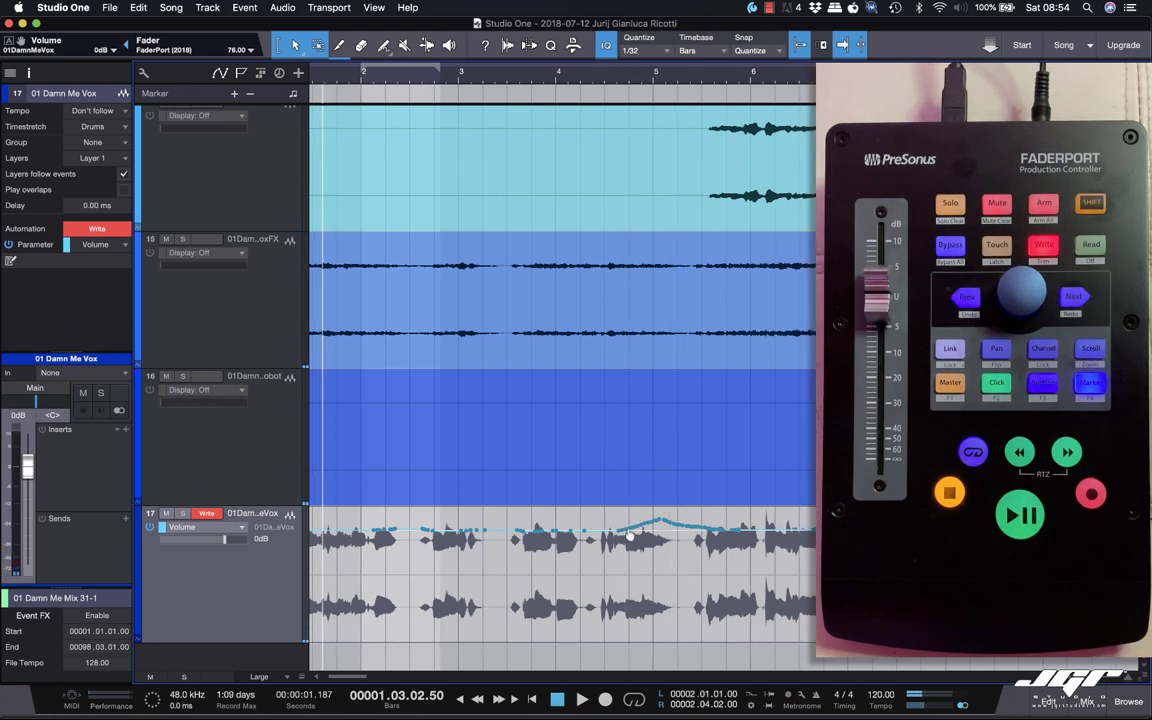
{"action": "scroll", "coordinate": [630, 535], "scroll_direction": "right", "scroll_amount": 1}
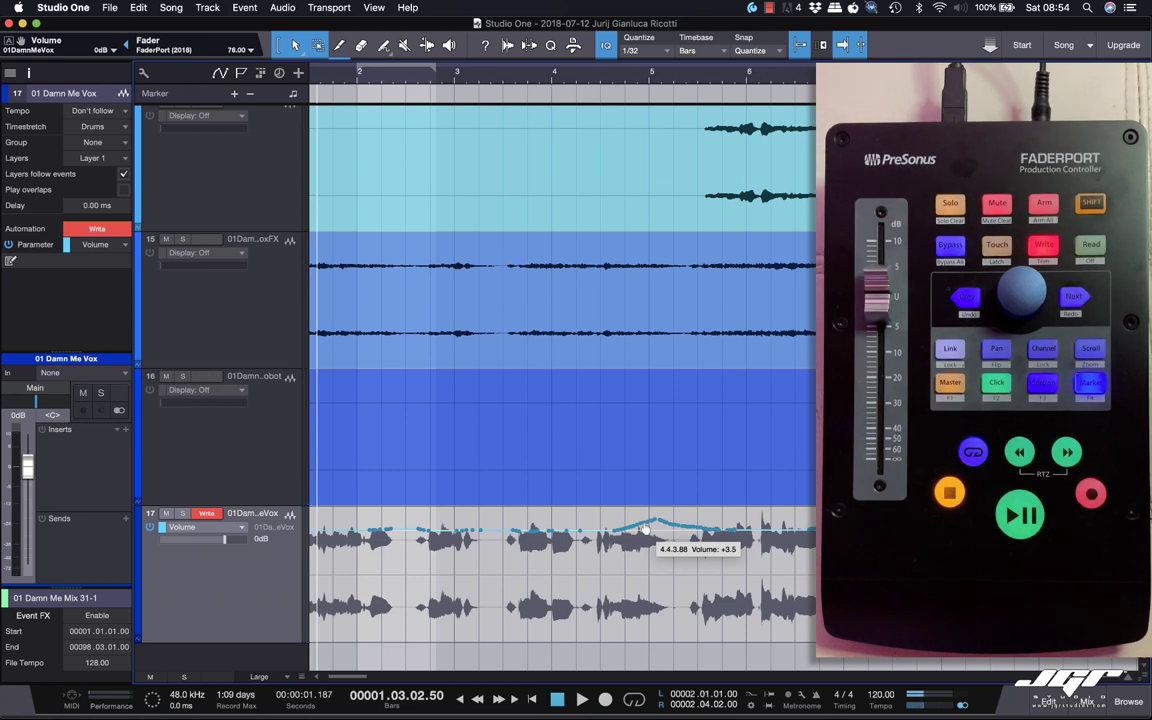
{"action": "scroll", "coordinate": [645, 528], "scroll_direction": "right", "scroll_amount": 10}
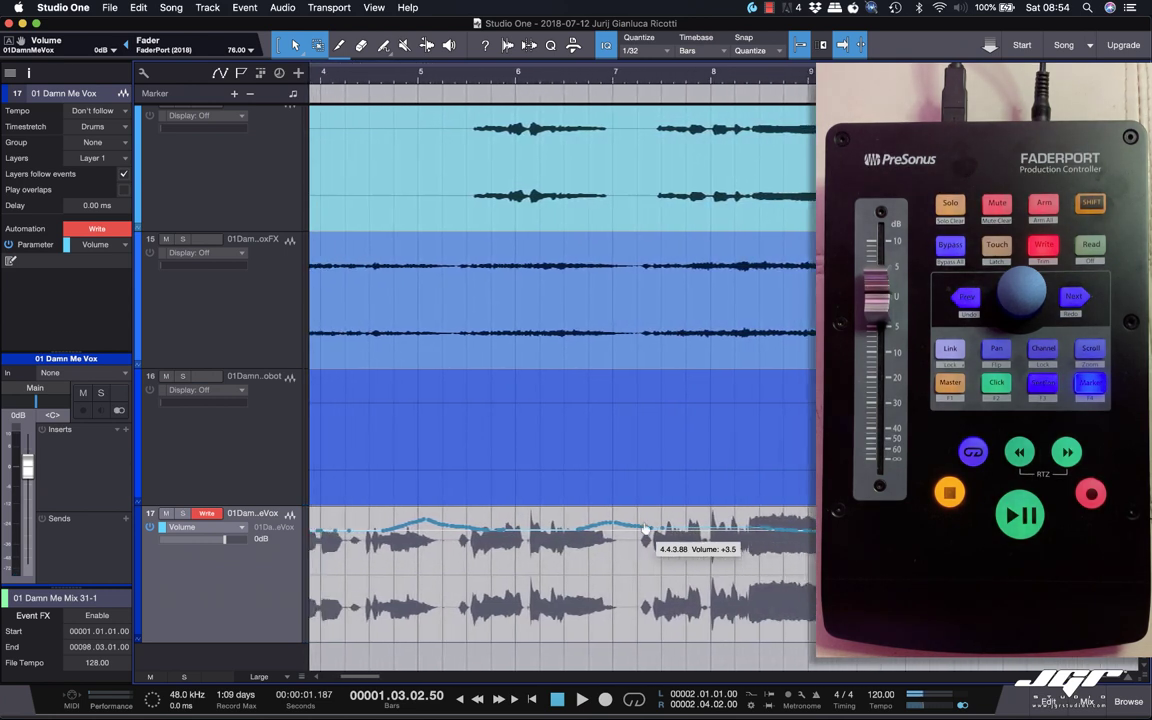
{"action": "scroll", "coordinate": [645, 528], "scroll_direction": "left", "scroll_amount": 7}
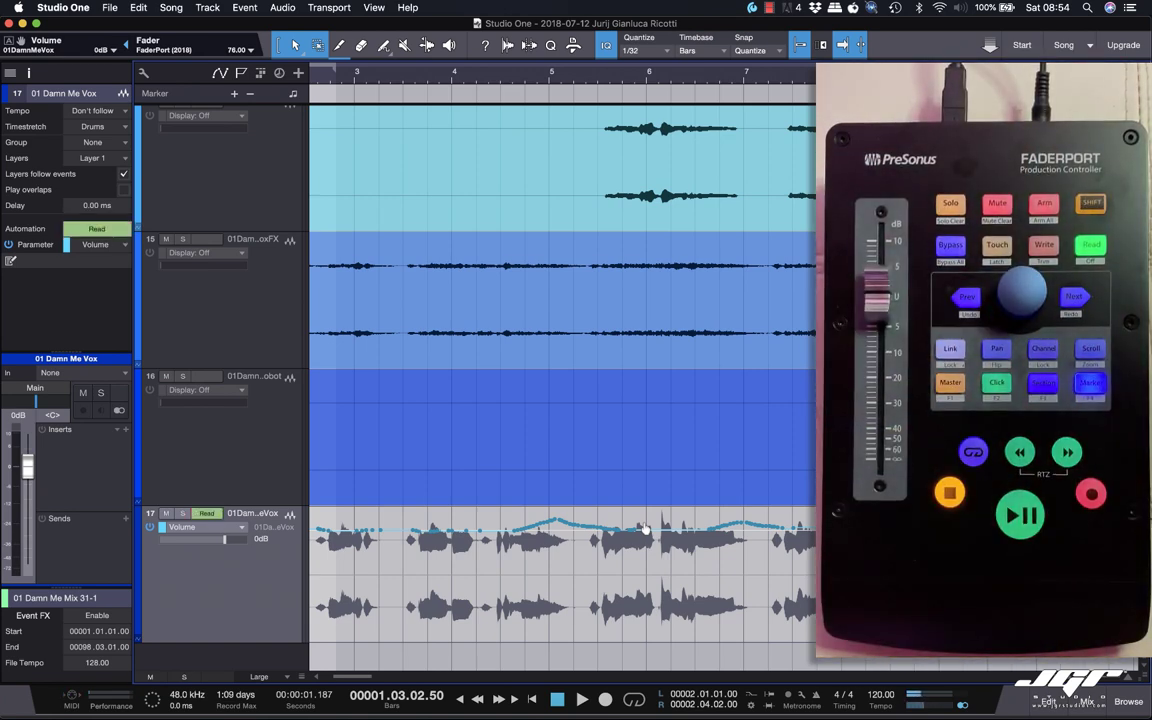
{"action": "key", "text": "space"}
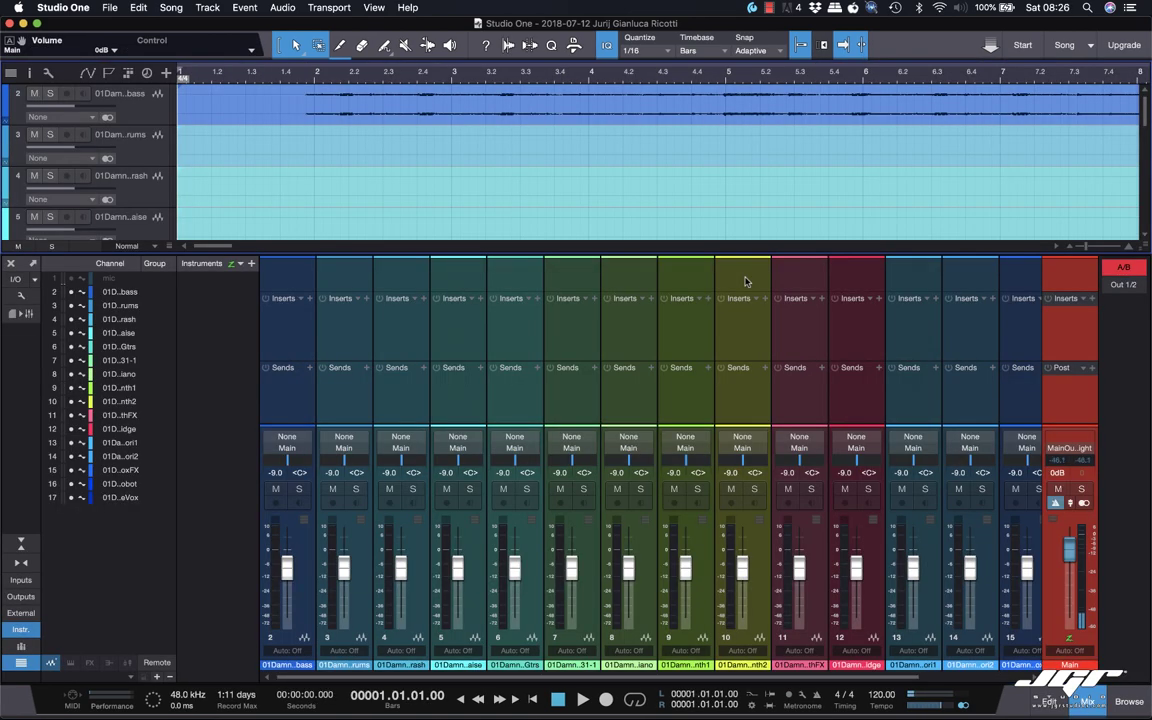
Step: Switch to Universal Control to show the Quantum 2 interface window
{"action": "mouse_move", "coordinate": [1080, 708]}
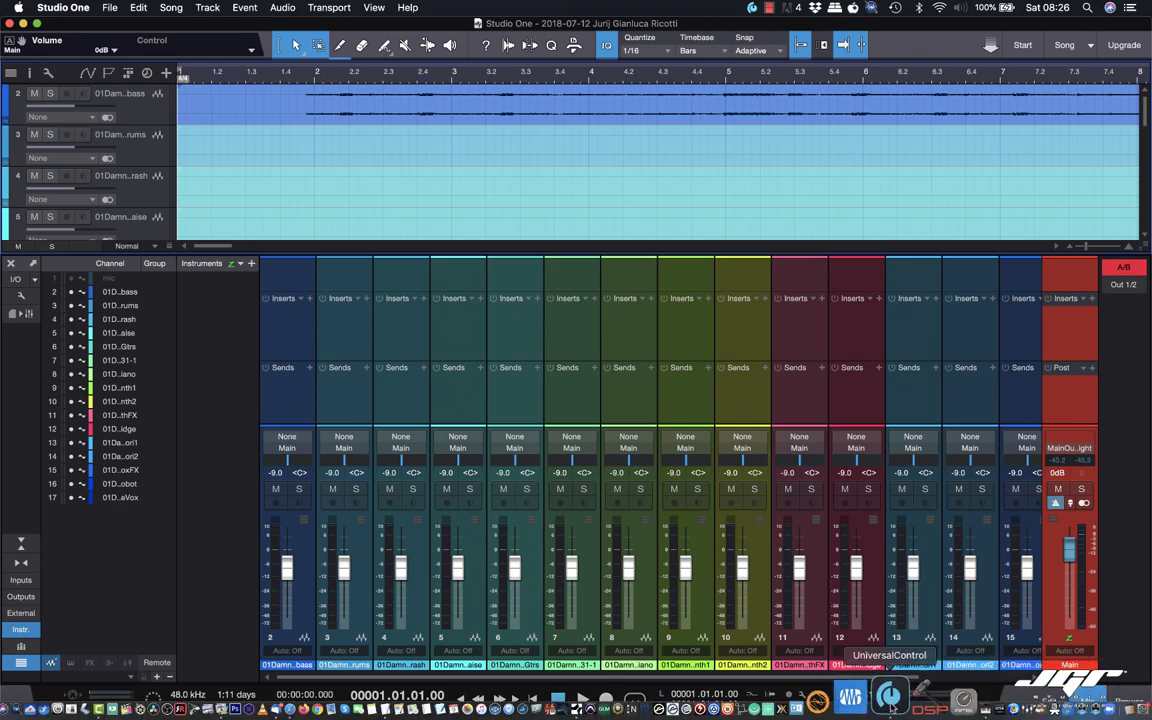
{"action": "left_click", "coordinate": [1003, 700]}
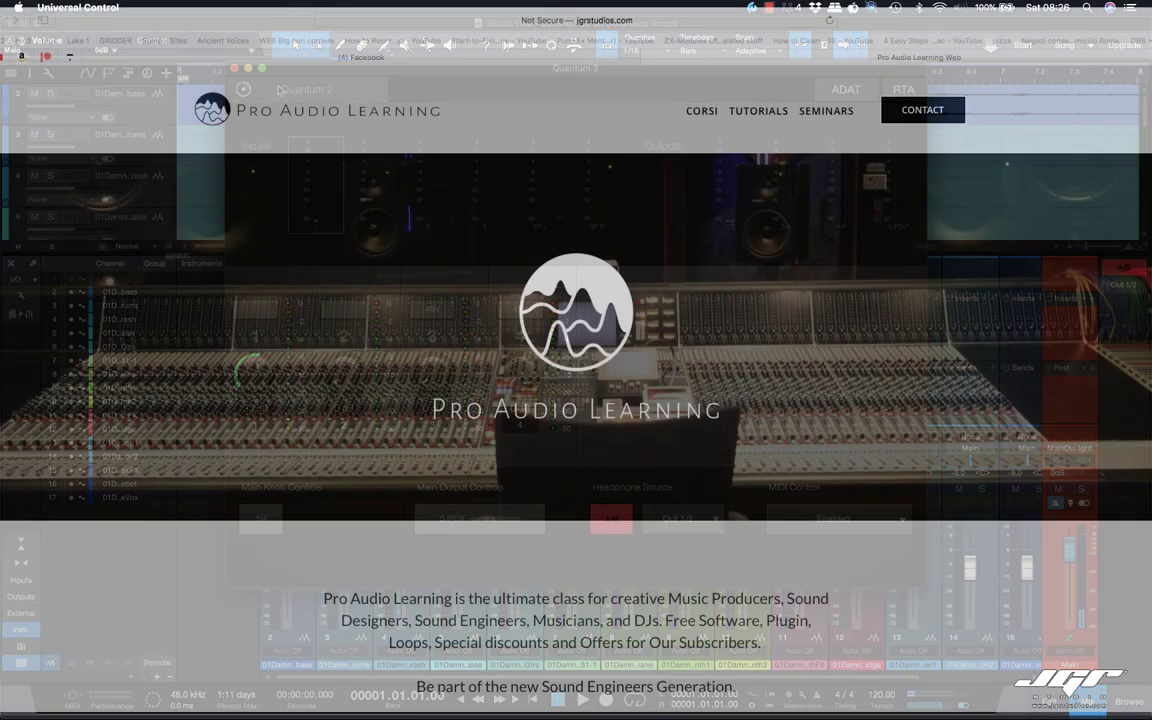